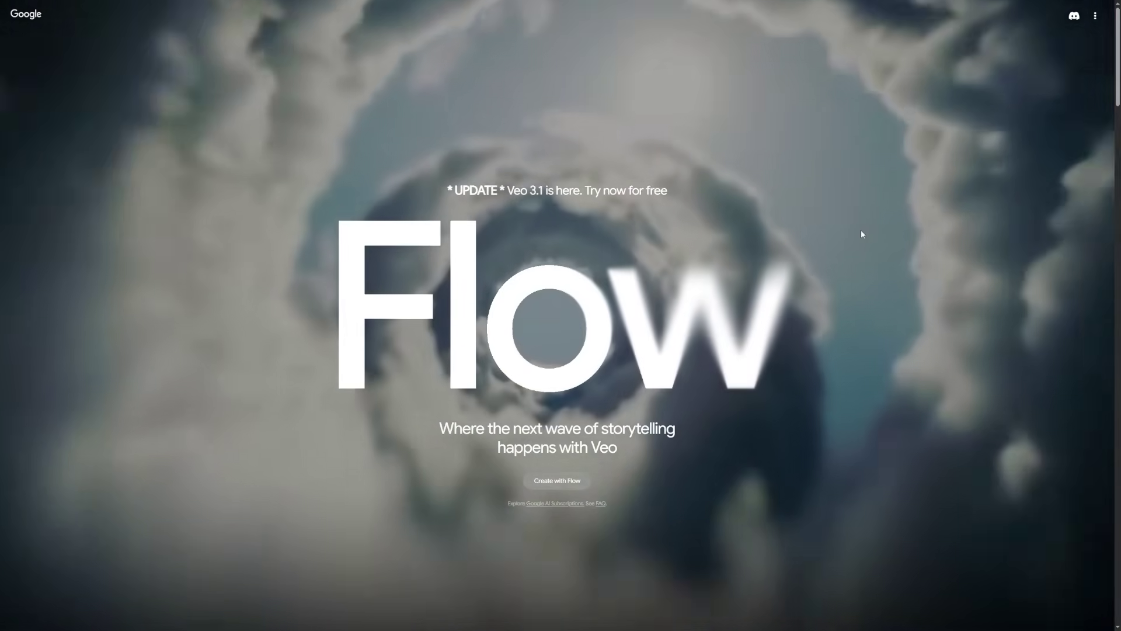
- From the Flow landing page, choose Create with Flow and start a New Project
middle_click(861, 232)
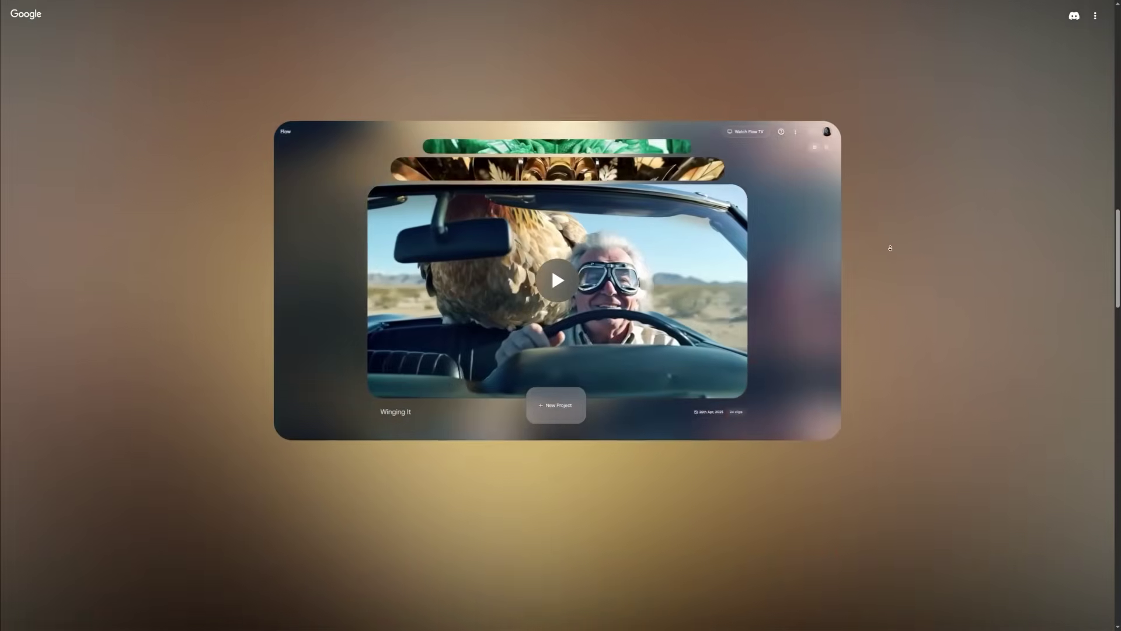
middle_click(890, 245)
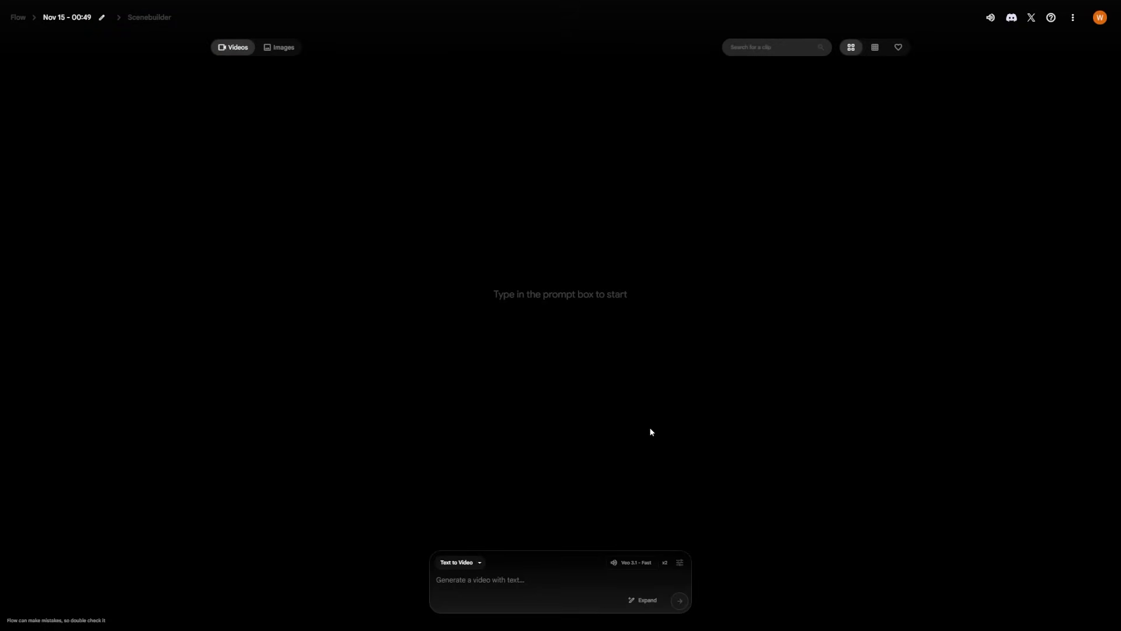
- Generate Text to Video clips of 'a slow drone shot over a rainforest during sunrise' and play the first
left_click(470, 566)
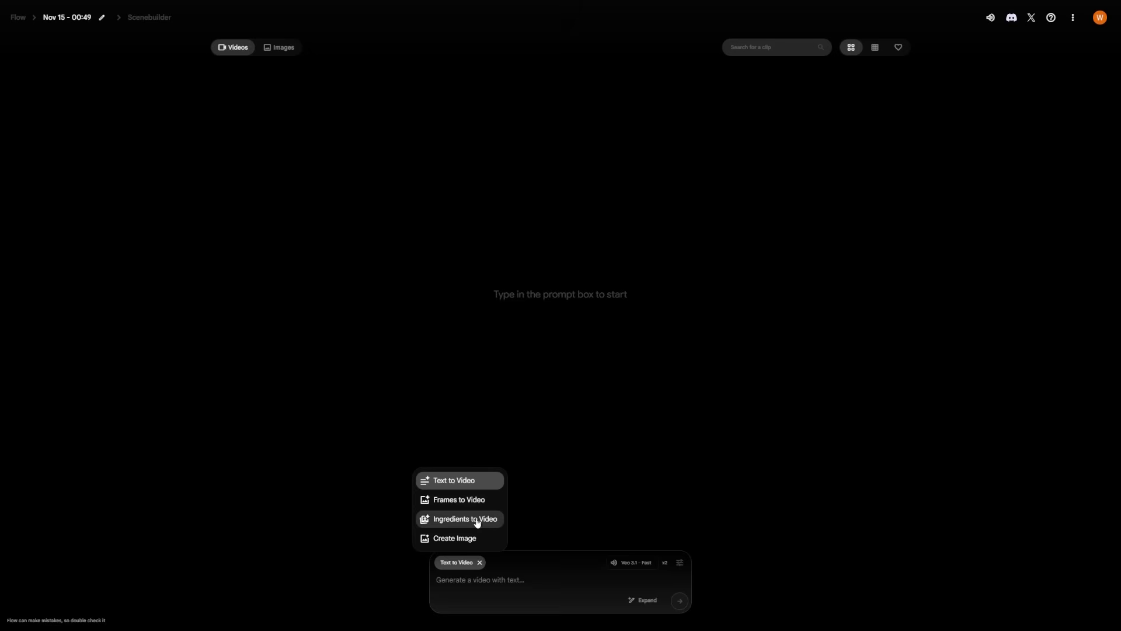
left_click(468, 485)
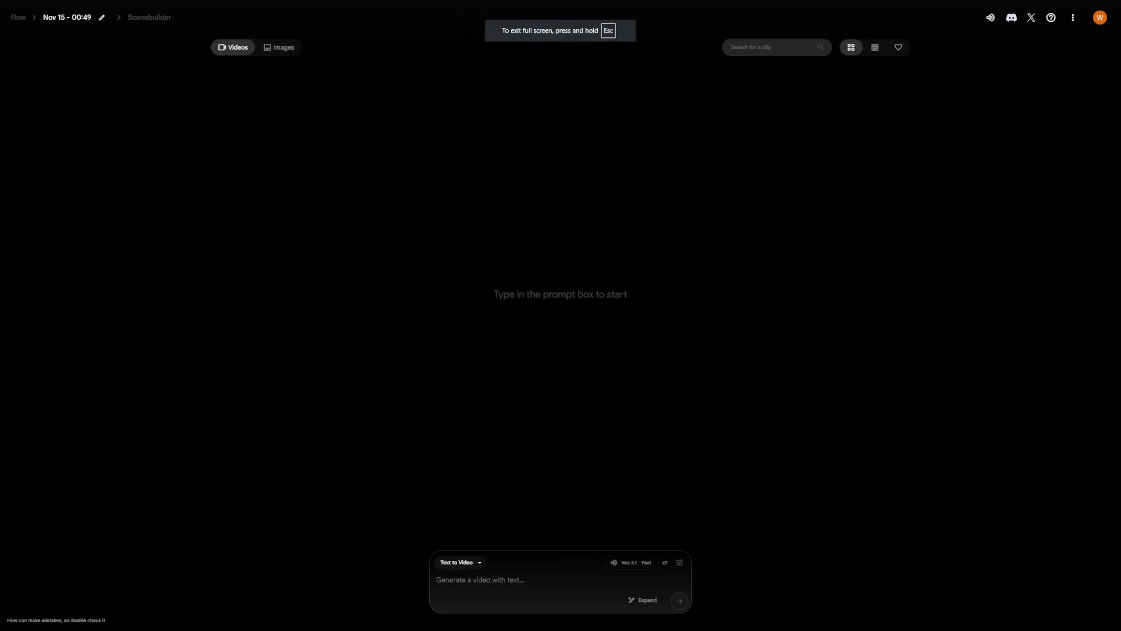
type("a slow drone shot over a rainforest during sunrise")
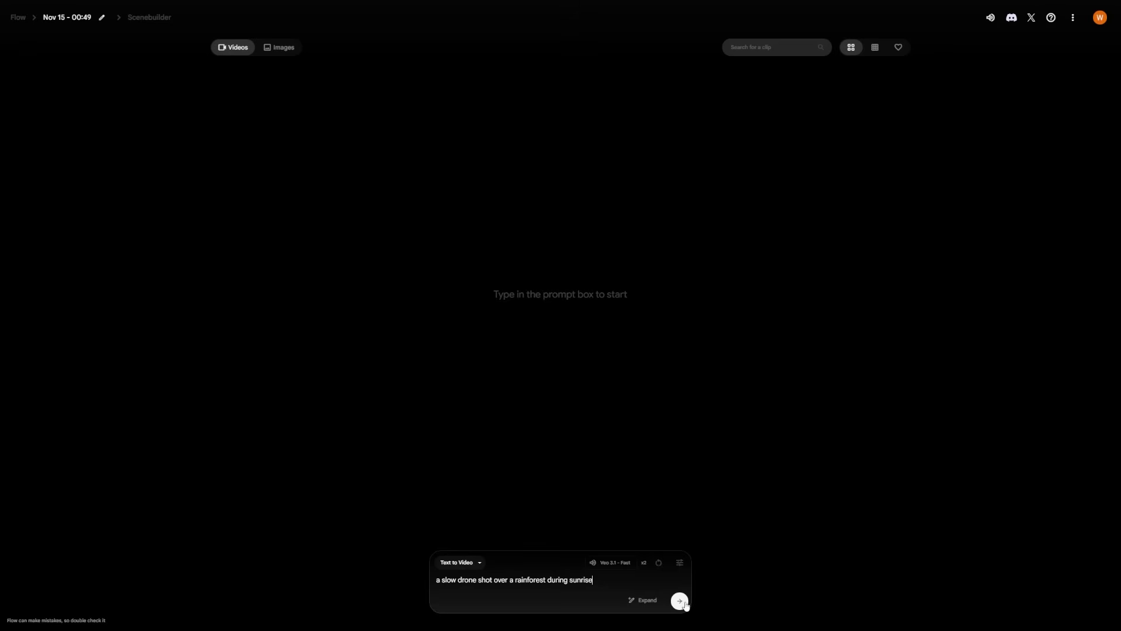
left_click(684, 603)
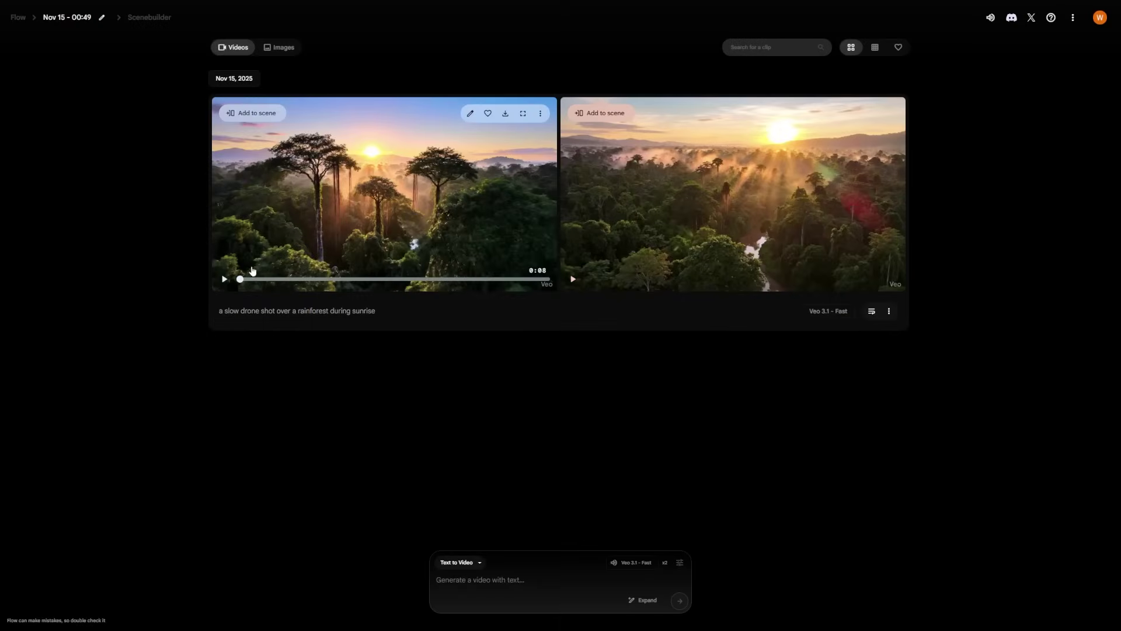
left_click(228, 283)
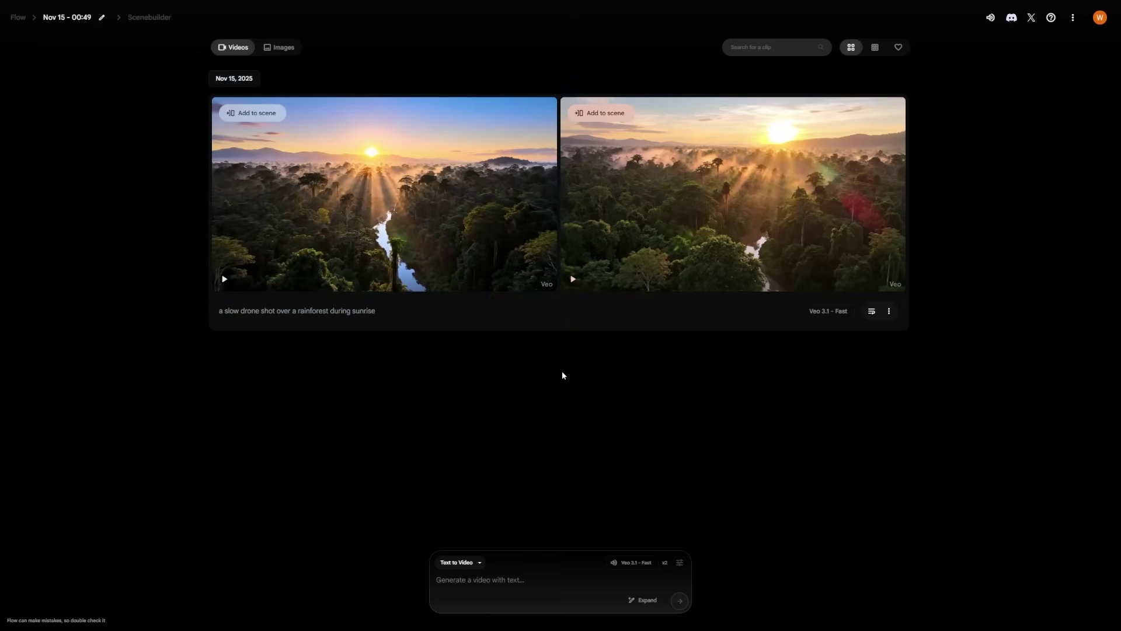
- Switch the generation mode to Frames to Video, then to Ingredients to Video
left_click(460, 563)
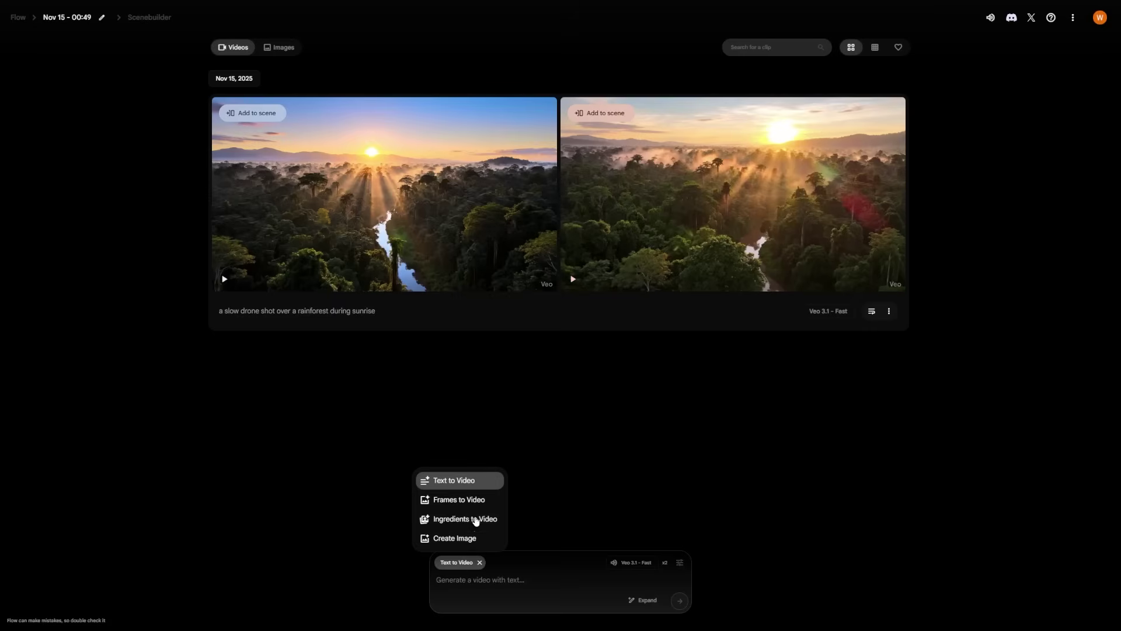
left_click(454, 503)
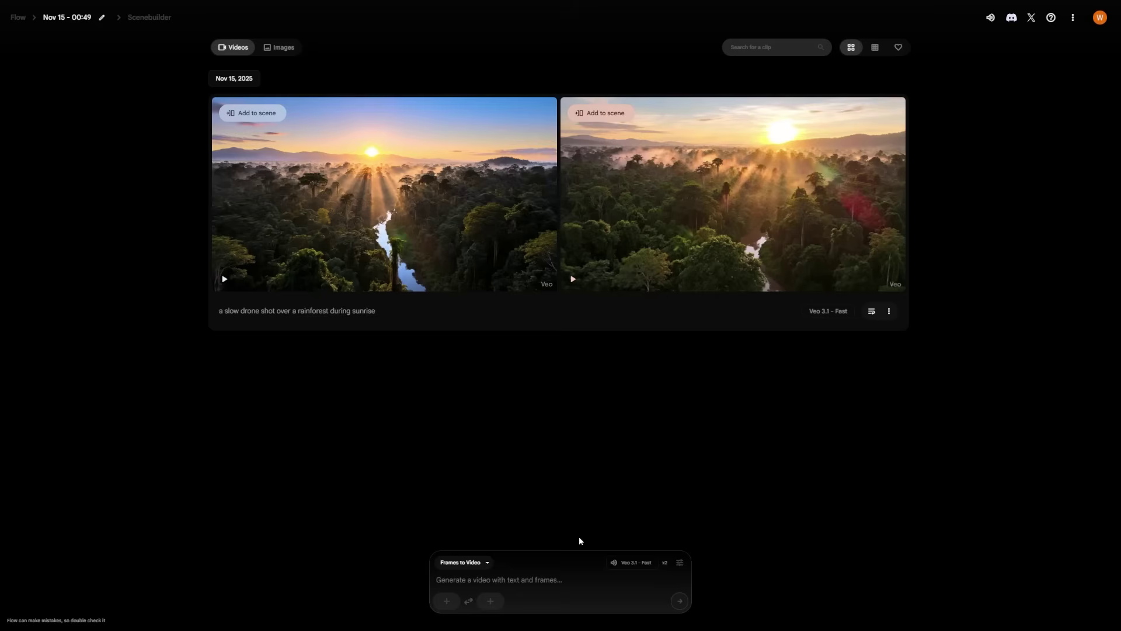
left_click(462, 562)
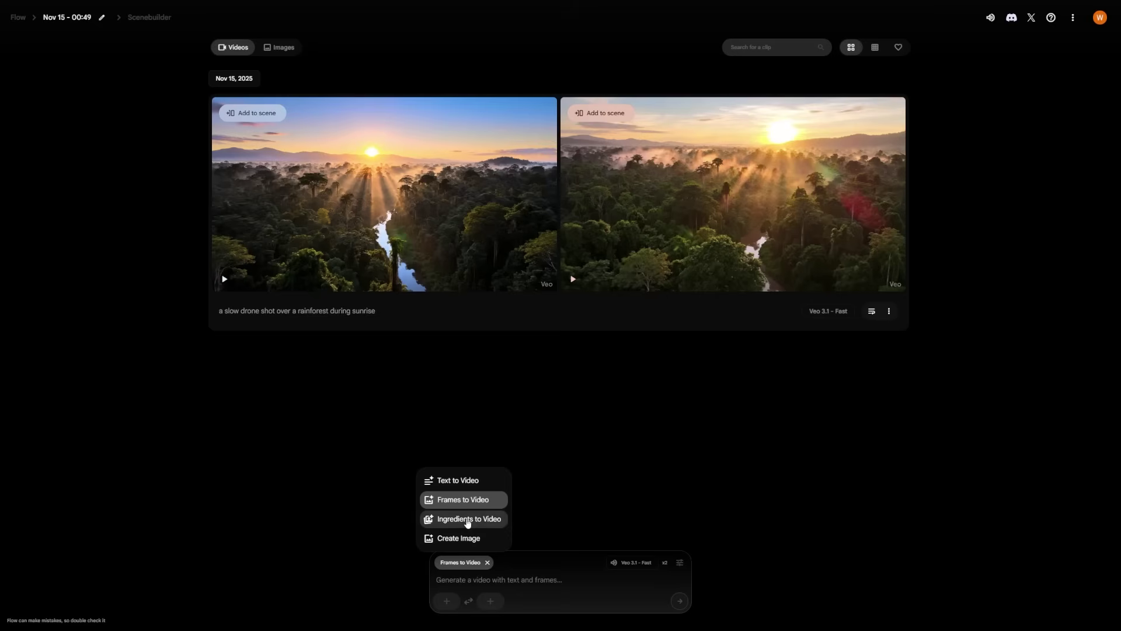
left_click(466, 519)
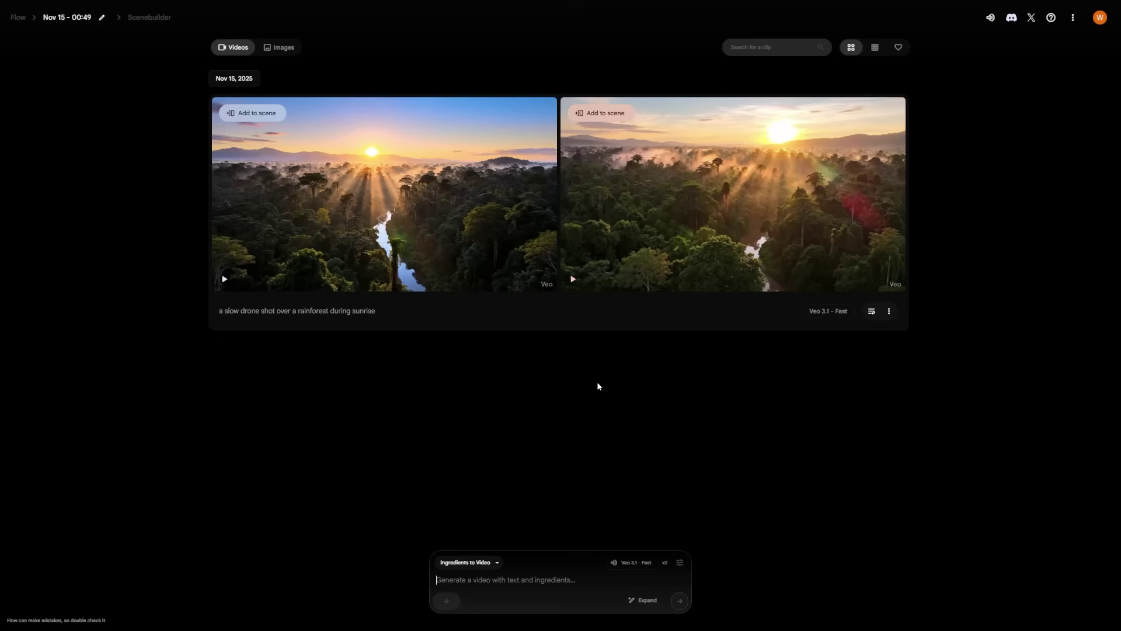
left_click(573, 279)
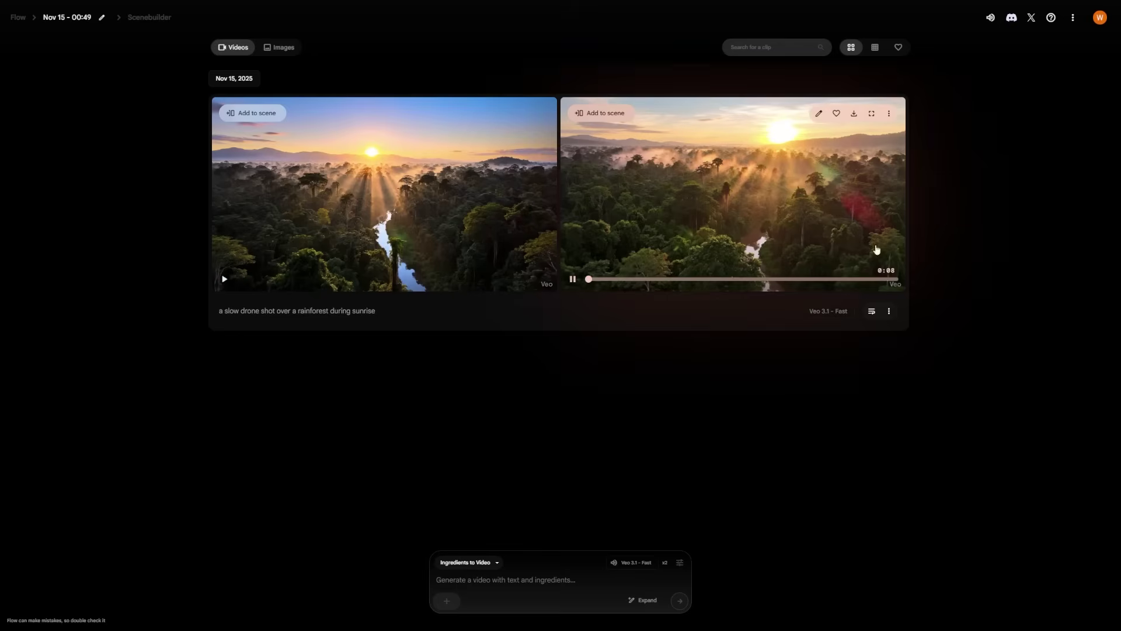
mouse_move(818, 201)
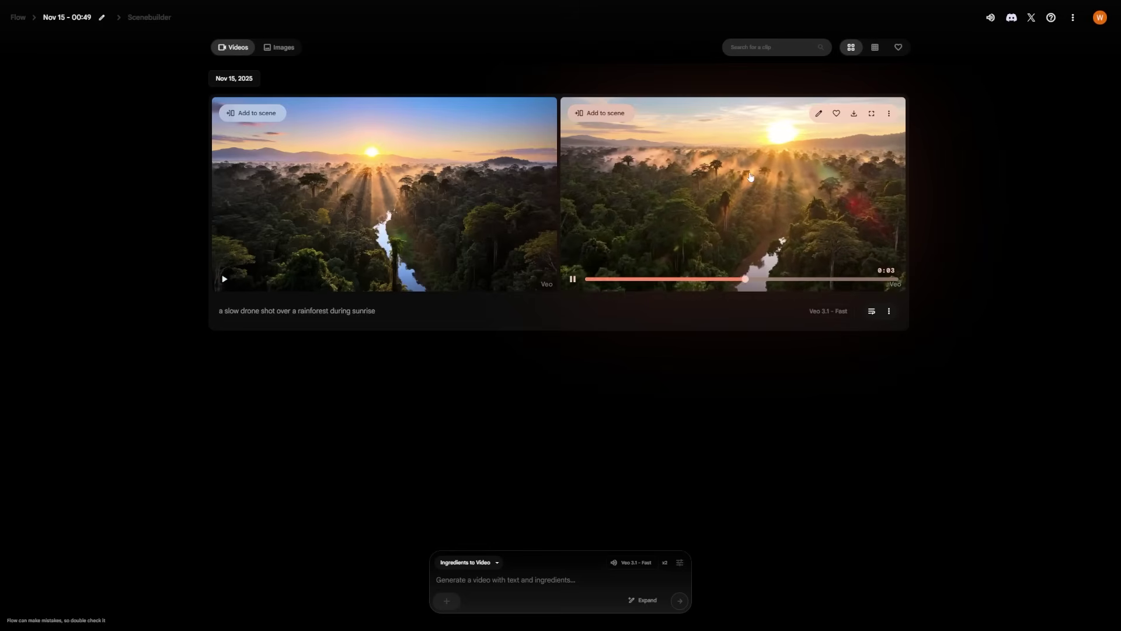
left_click(573, 279)
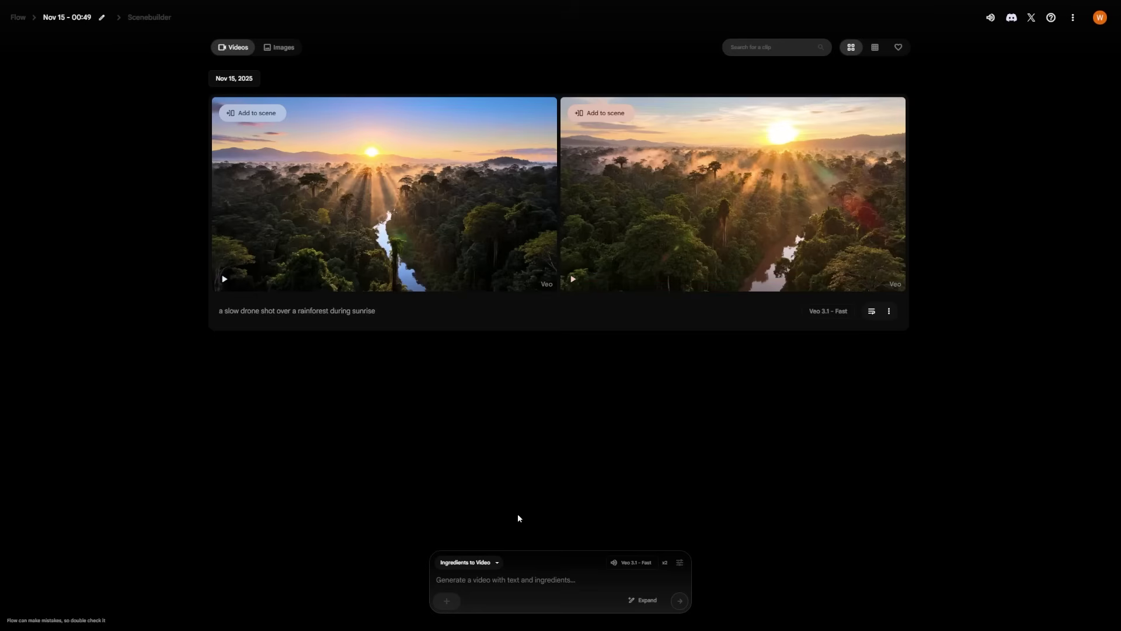
- Set the generation mode back to Text to Video
left_click(467, 562)
left_click(461, 475)
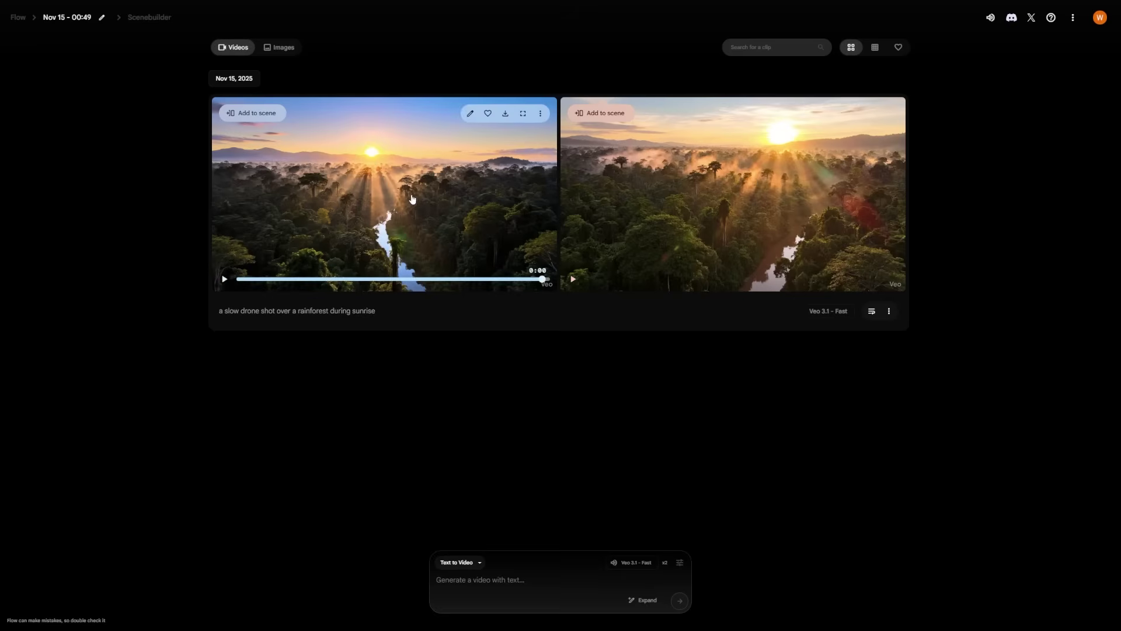
mouse_move(525, 281)
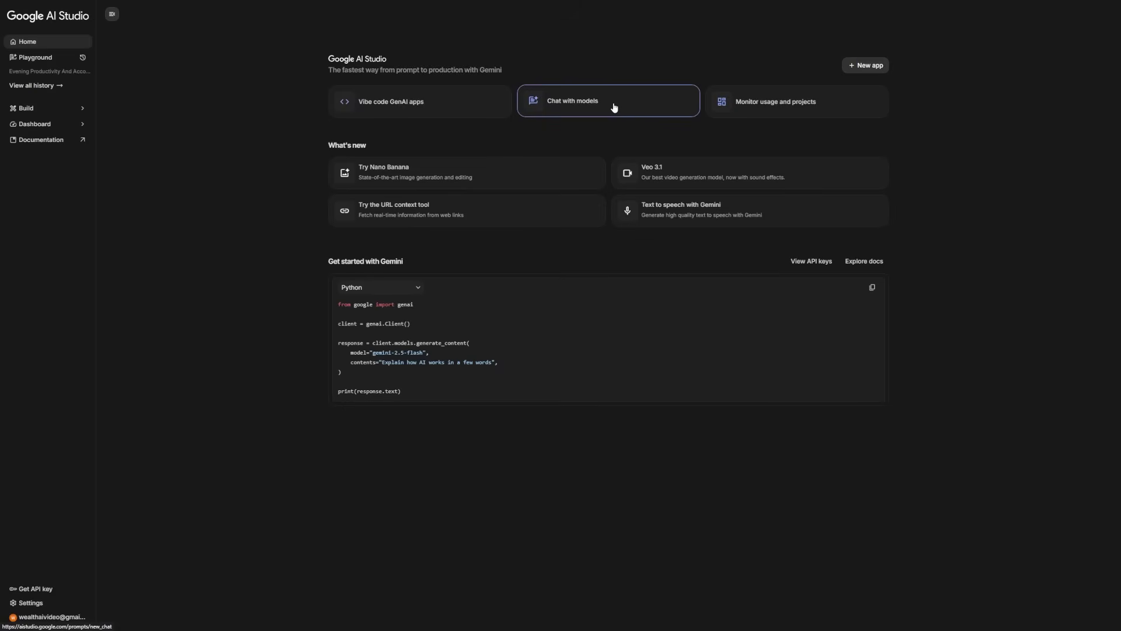
- Start a New app from the AI Studio home page
left_click(863, 74)
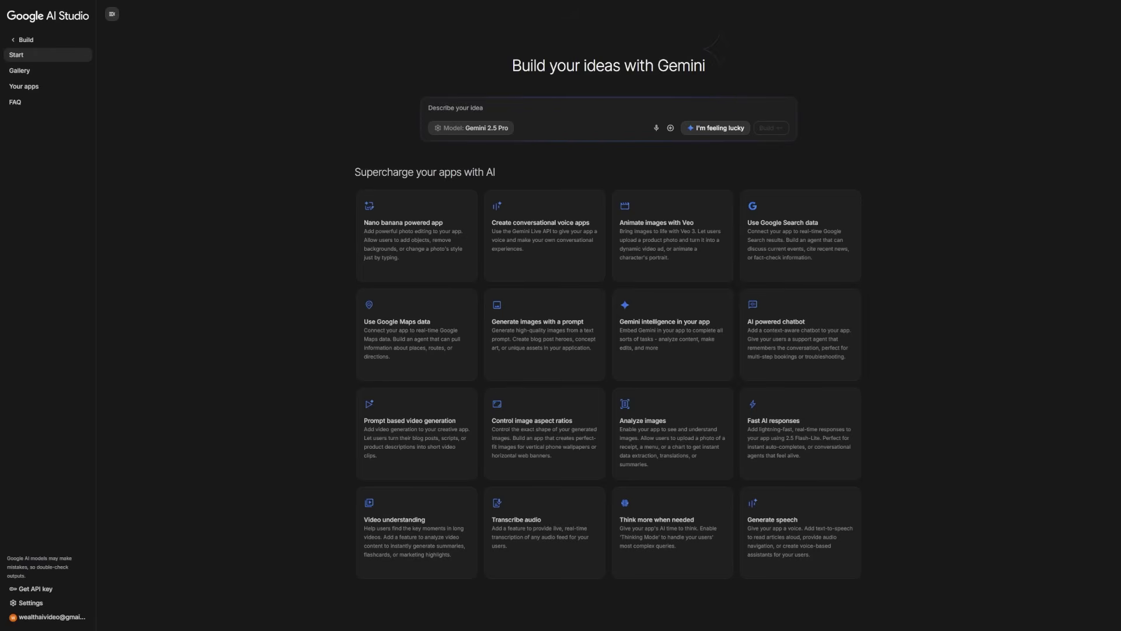
- Go from the Build page back Home, revisit Build, then open the Dashboard's API Keys page
left_click_drag(509, 65, 776, 62)
left_click(547, 123)
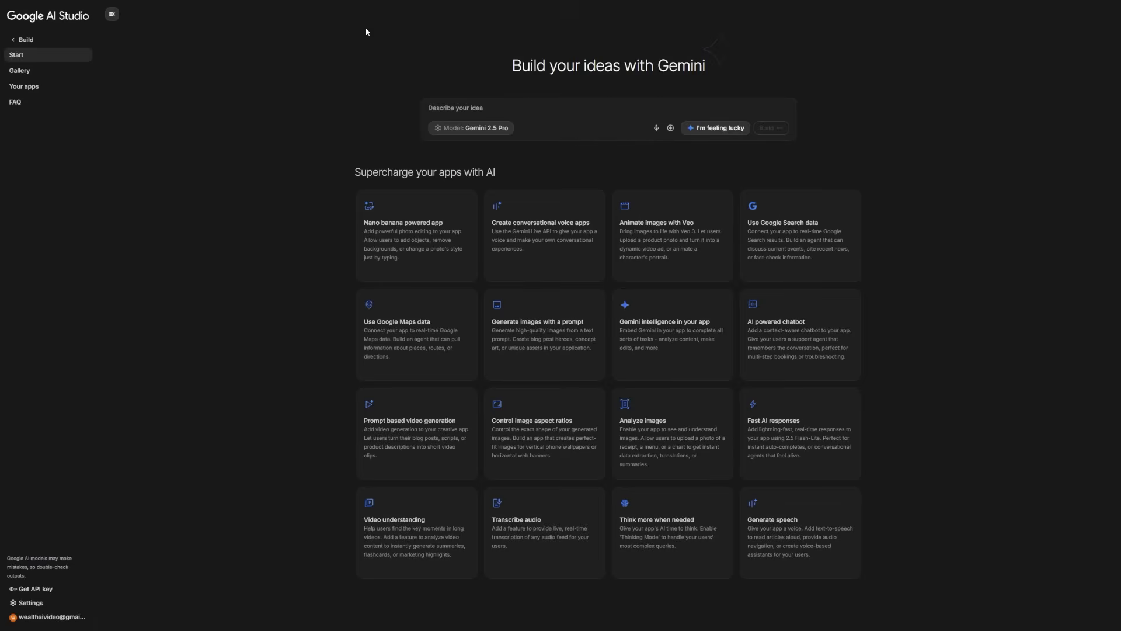
left_click(41, 42)
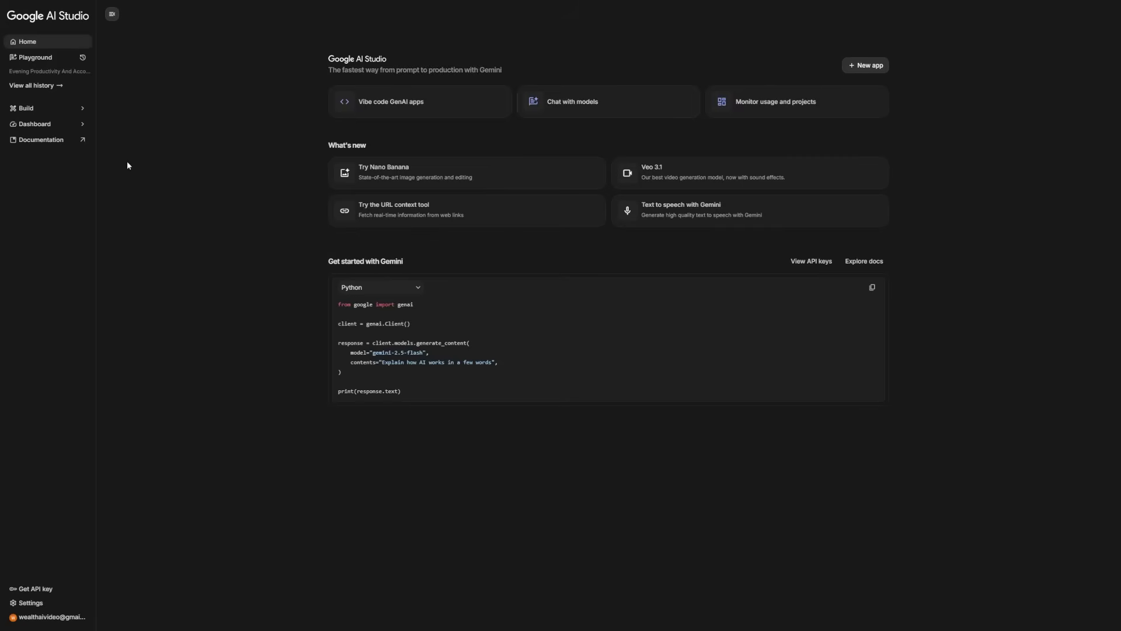
left_click(79, 110)
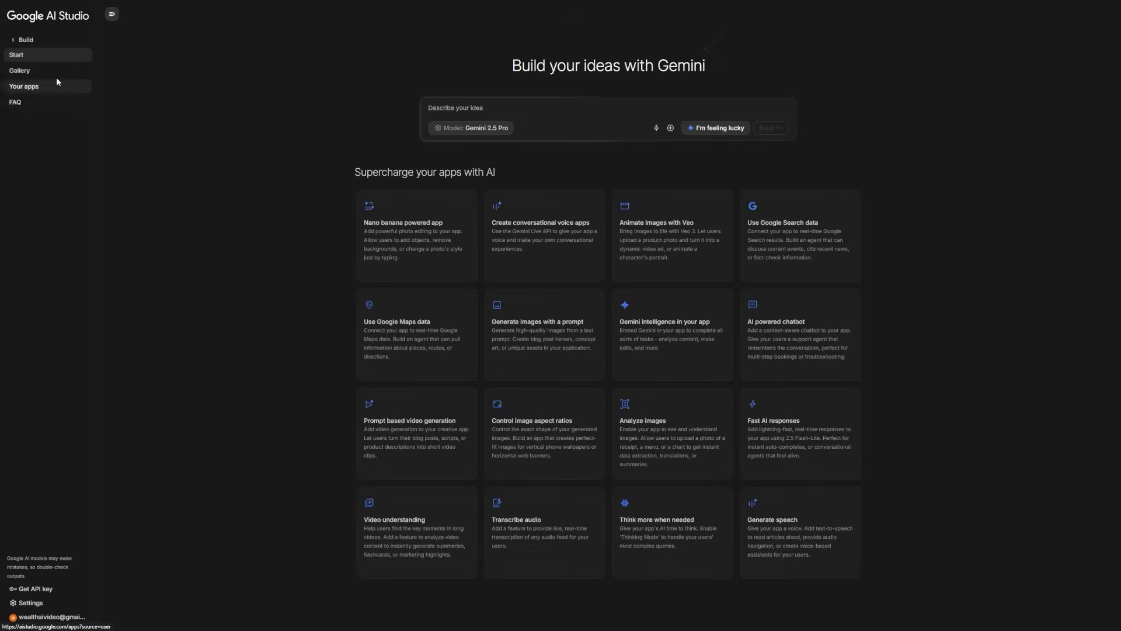
left_click(23, 40)
left_click(71, 126)
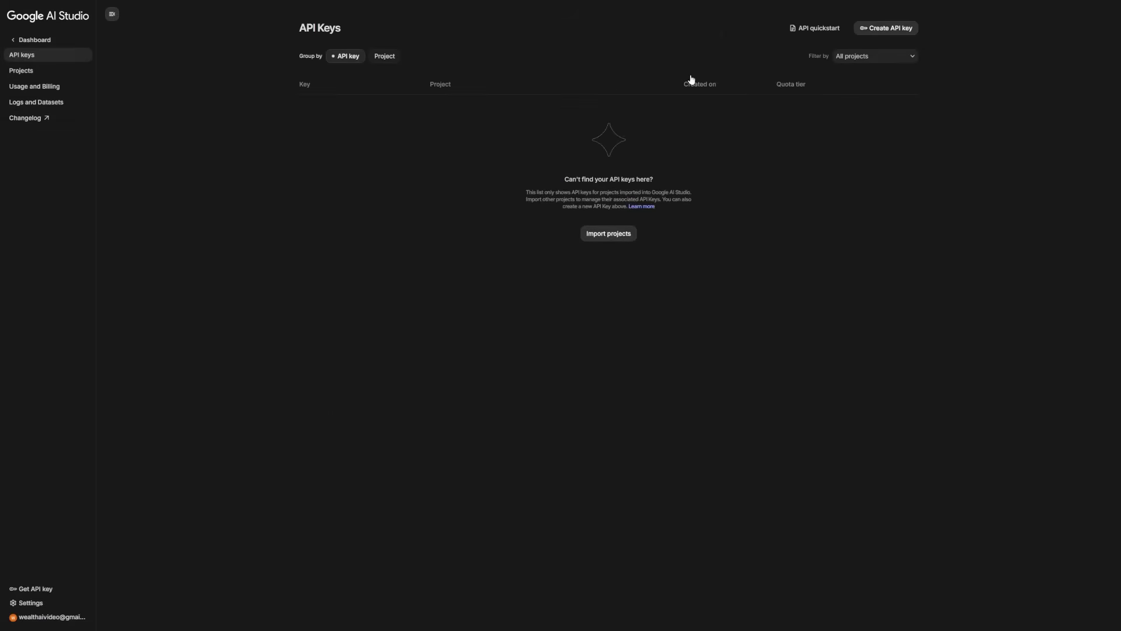
- Return from the API Keys dashboard to the AI Studio home page
left_click(33, 40)
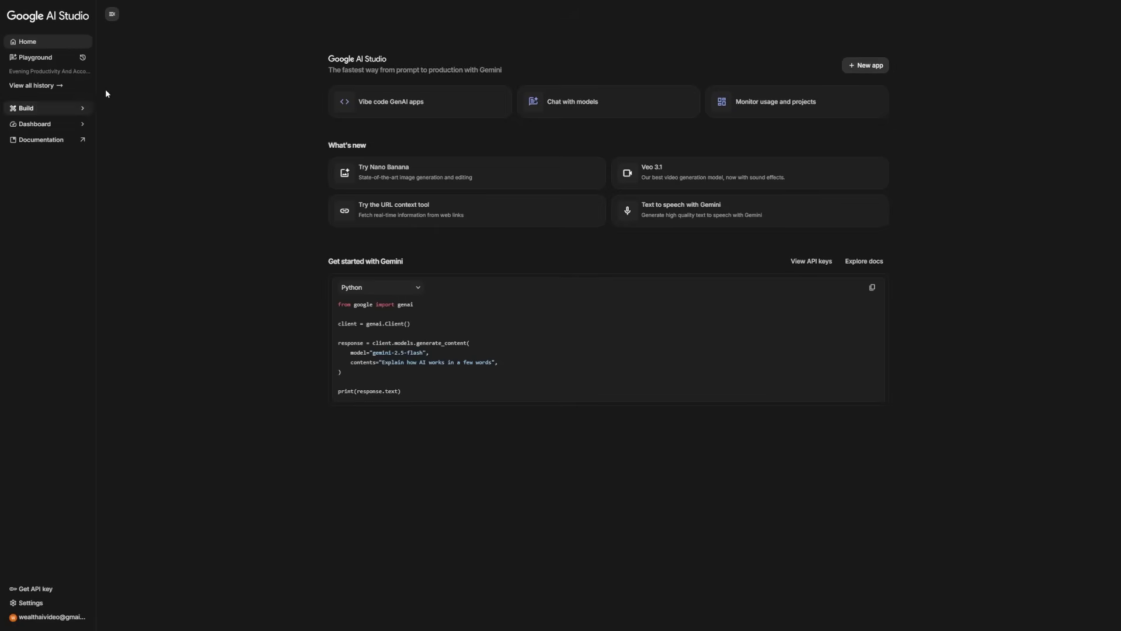
- Highlight and then deselect the home page's intro and What's new text
left_click_drag(342, 69, 957, 186)
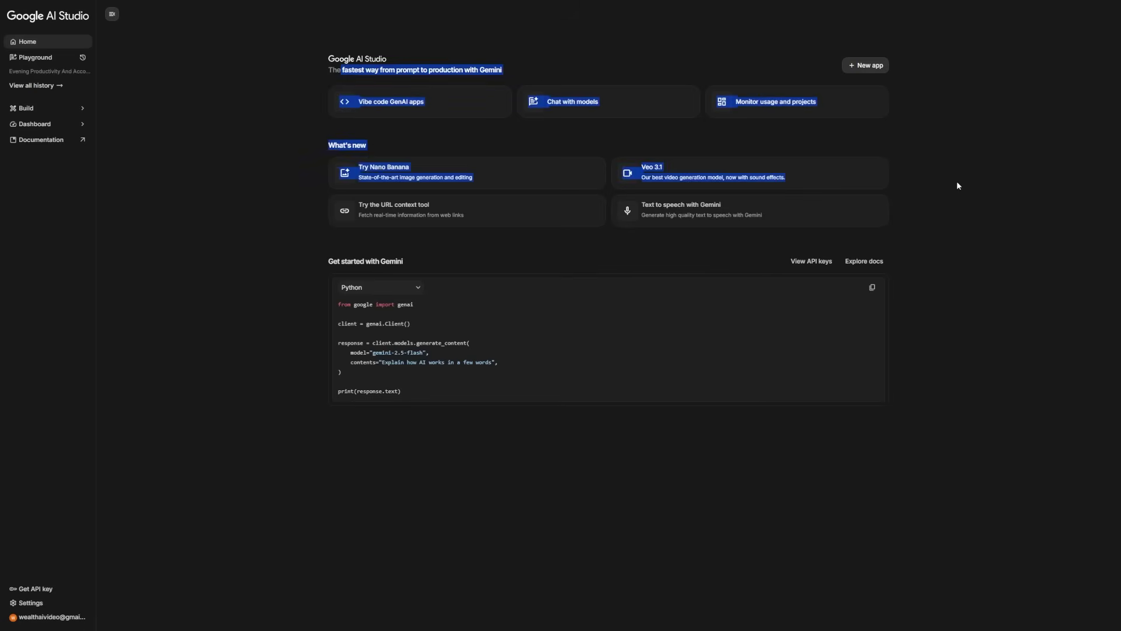
left_click(960, 185)
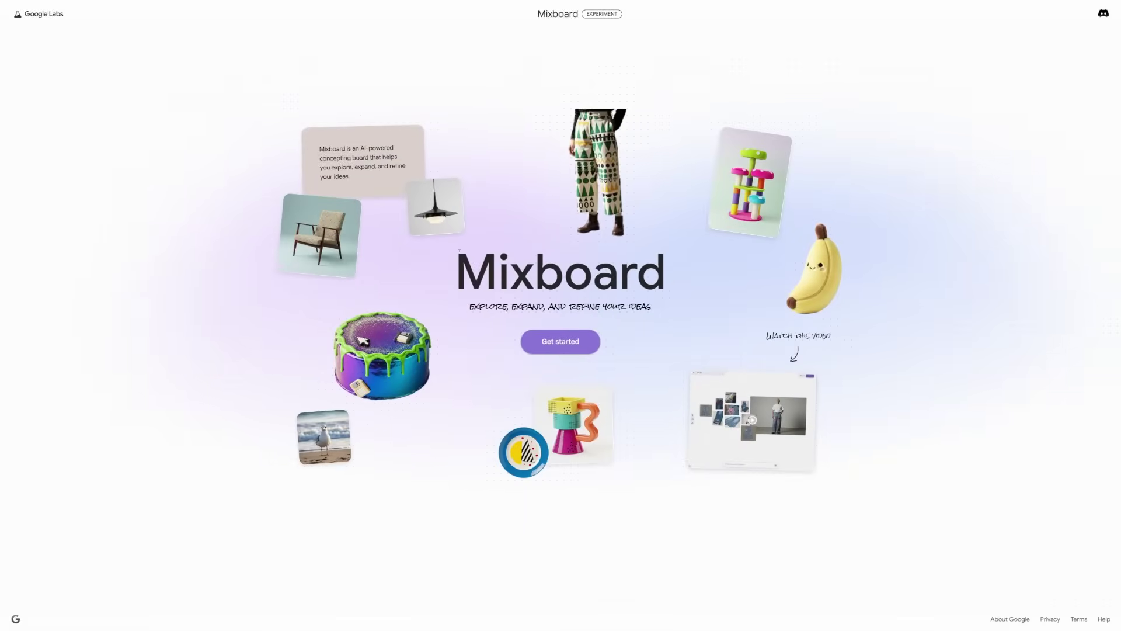
- Replace the sample prompt with 'sci-fi themed poster' and generate the board
left_click_drag(460, 251, 646, 275)
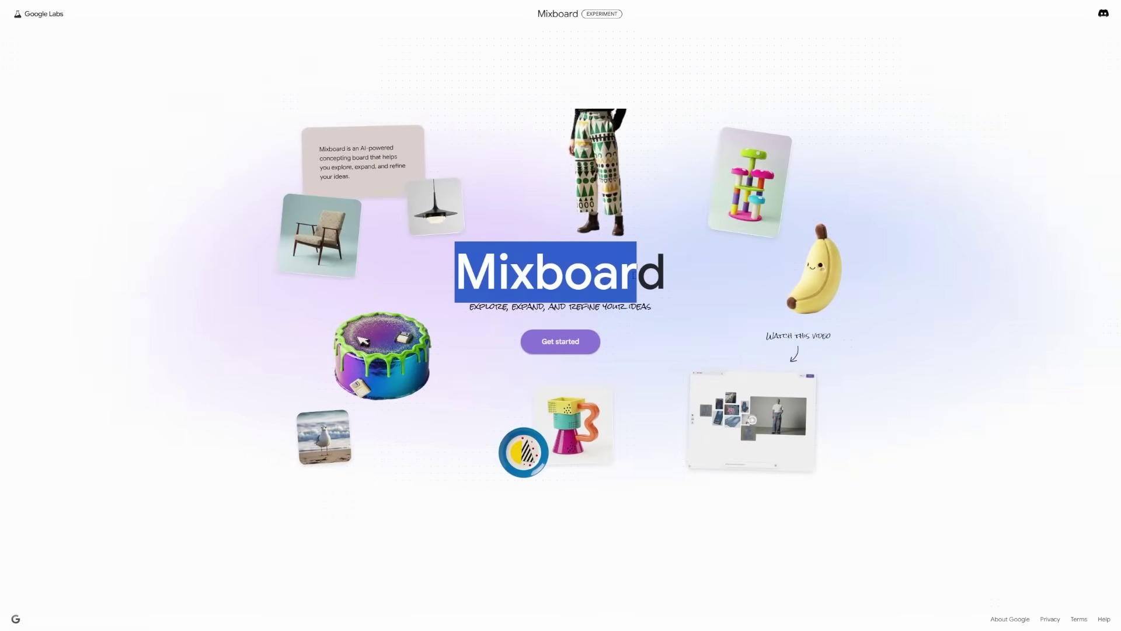
left_click(695, 269)
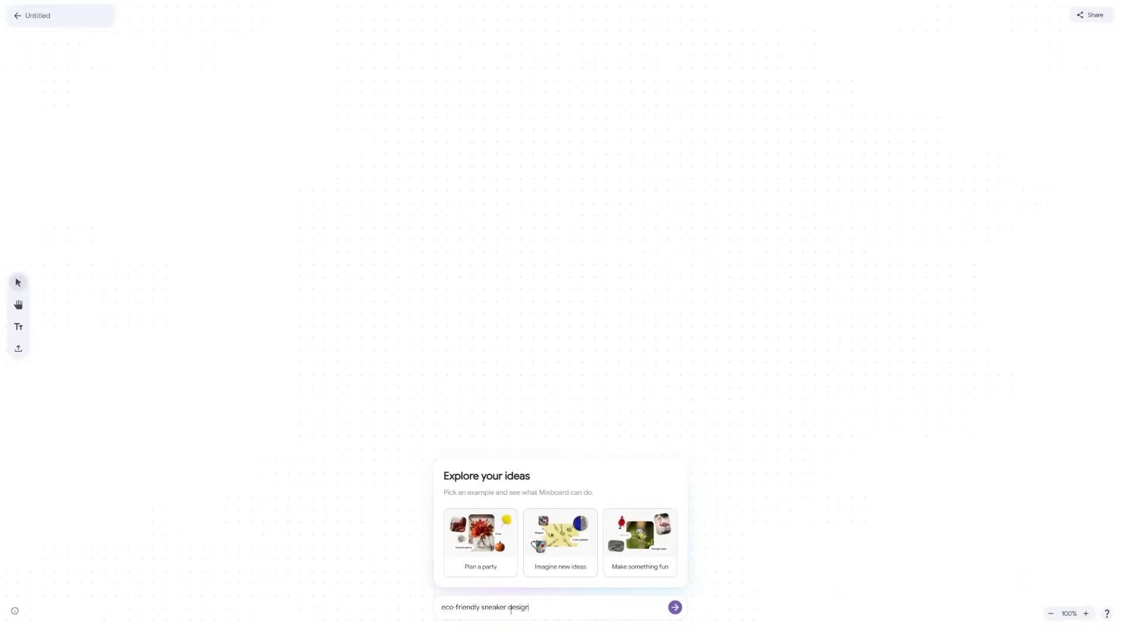
left_click_drag(442, 608, 585, 608)
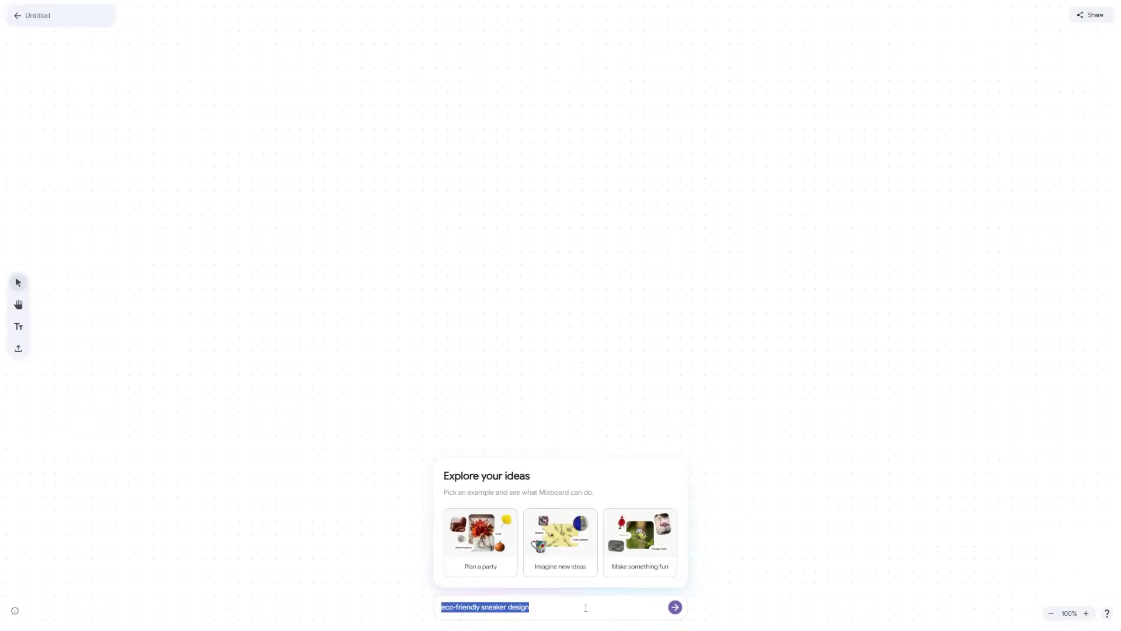
type("sci-fi themed poster")
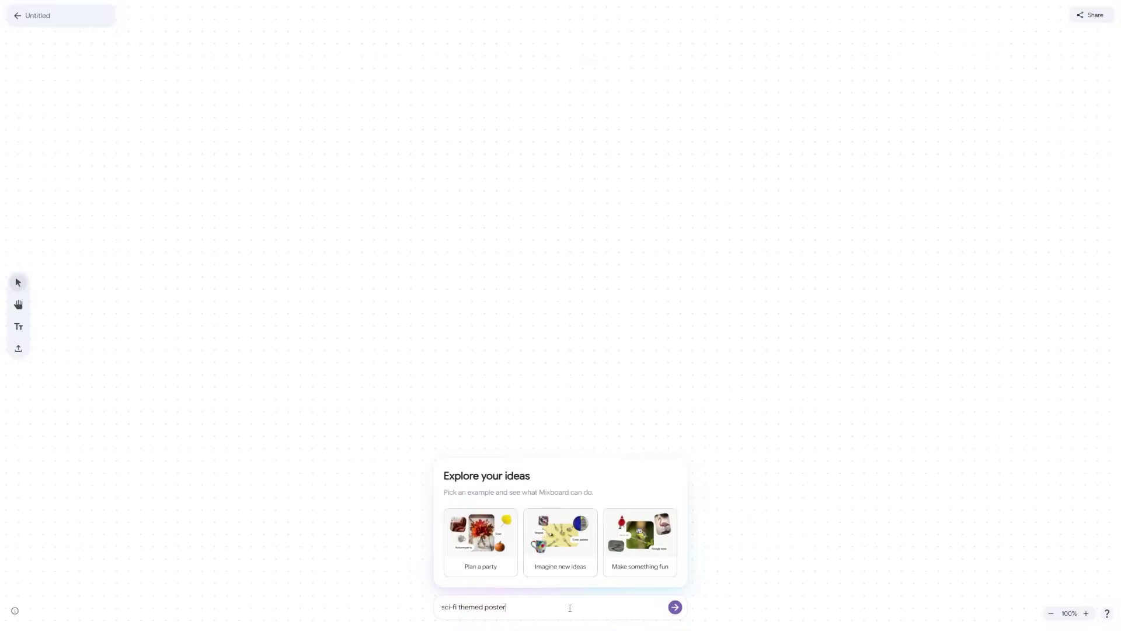
left_click(675, 608)
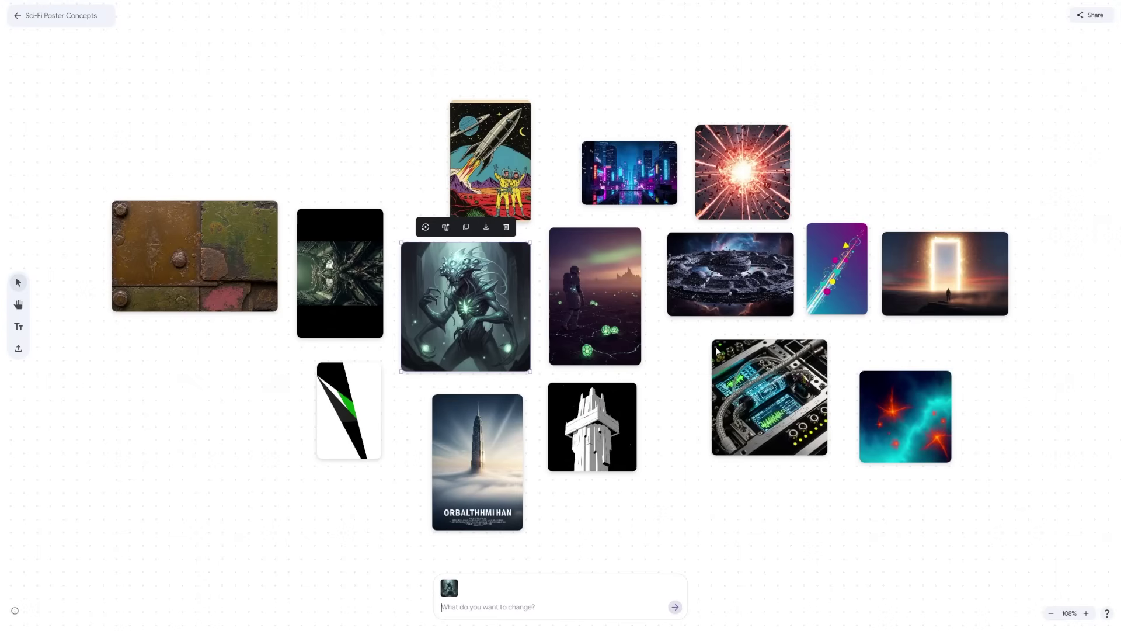
- Request 'make it simpler' for the selected alien image, then select the new variant
type("make it simpler")
key("Return")
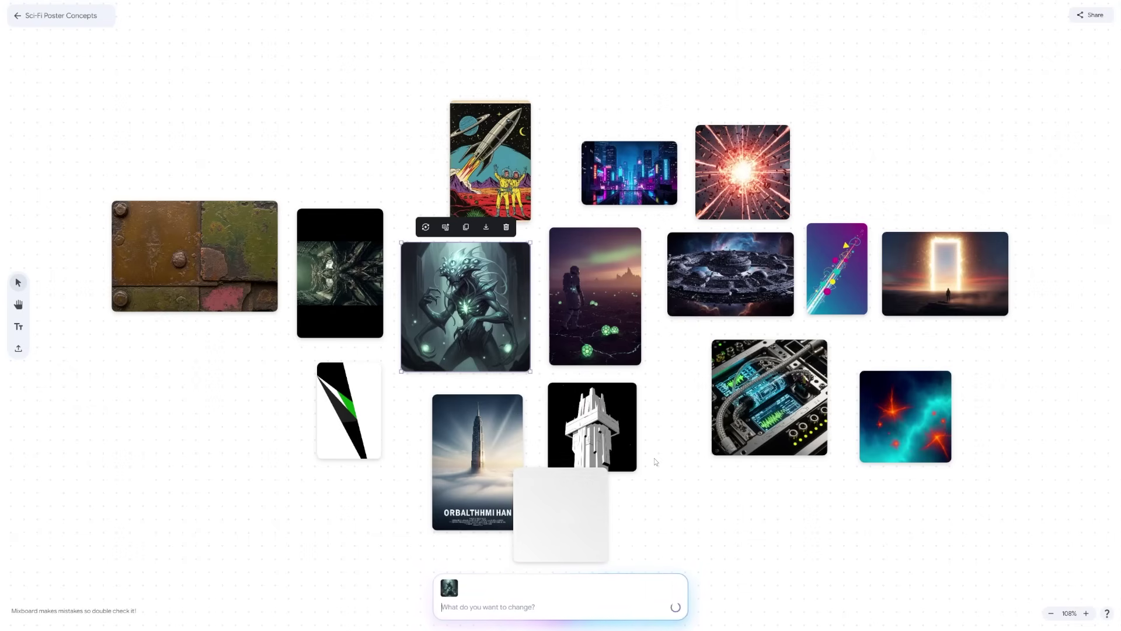
left_click_drag(268, 426, 175, 429)
left_click(575, 528)
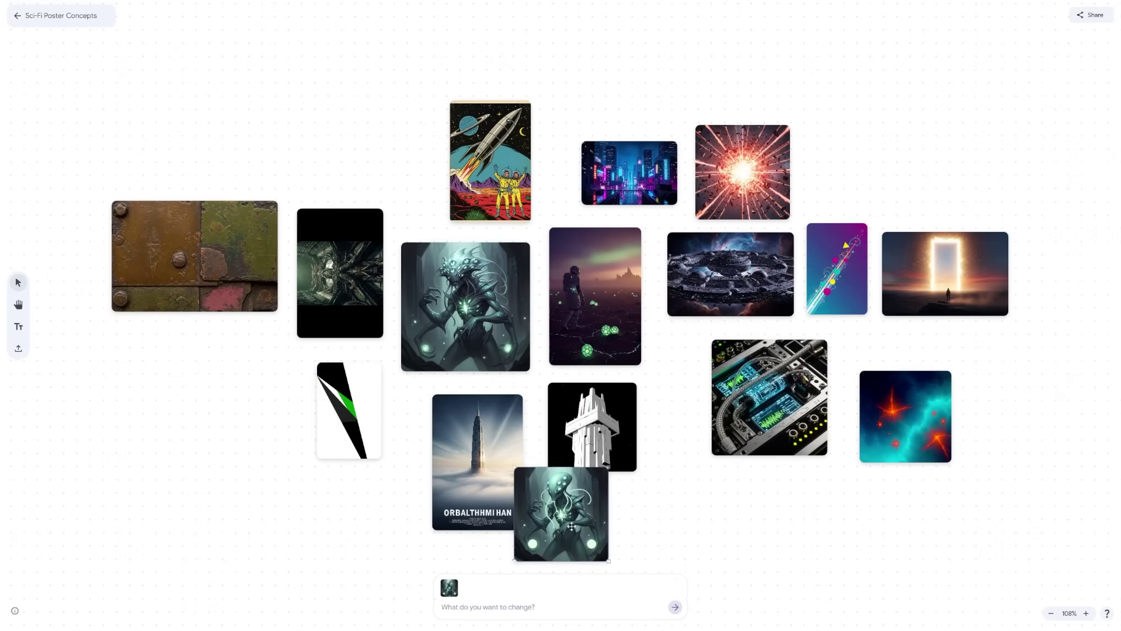
- Enlarge the new alien image and move it to the middle of the board
left_click_drag(576, 527, 772, 525)
left_click_drag(818, 470, 947, 393)
left_click_drag(845, 459, 697, 400)
- Move the circuit-board, nebula and tower images away from the alien, pushing the misty tower poster far left
left_click_drag(803, 403, 921, 551)
left_click_drag(895, 405, 887, 379)
left_click_drag(759, 408, 812, 411)
left_click_drag(581, 429, 752, 566)
left_click_drag(494, 437, 160, 435)
- Enlarge the original alien image and shift it down and left
left_click(522, 365)
left_click_drag(529, 372, 596, 437)
left_click_drag(485, 340, 462, 420)
- Move the green shape, astronaut, tunnel and space-station images outward, setting the second alien beside the first
left_click_drag(350, 408, 274, 393)
left_click_drag(590, 294, 366, 109)
left_click_drag(335, 290, 220, 123)
left_click_drag(476, 421, 439, 361)
left_click_drag(743, 295, 916, 166)
left_click_drag(802, 420, 752, 366)
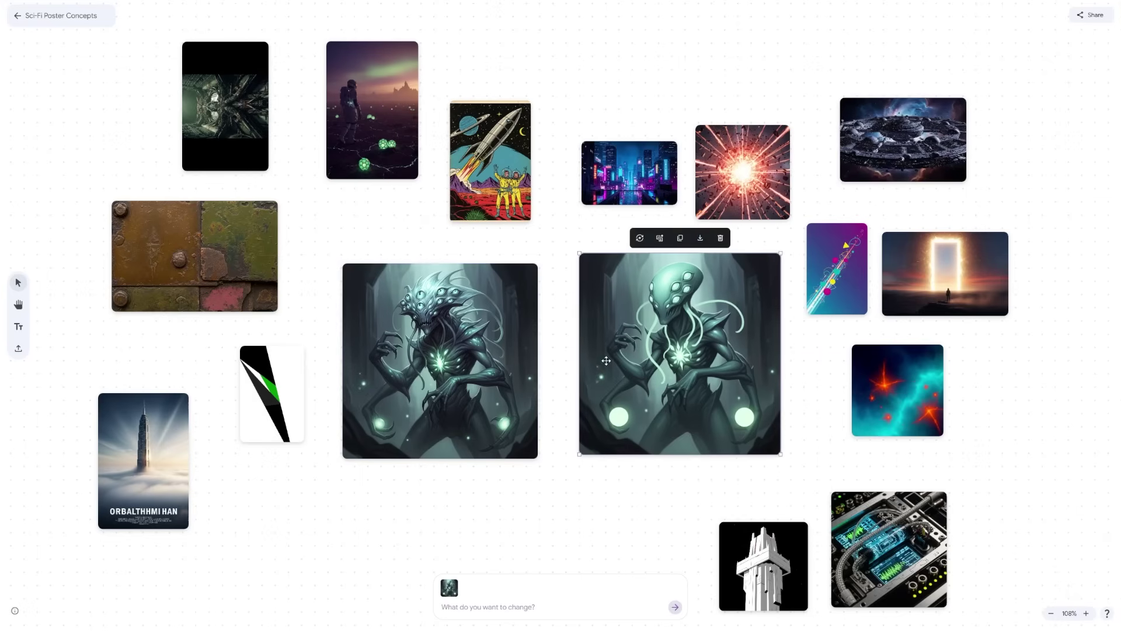
left_click(830, 365)
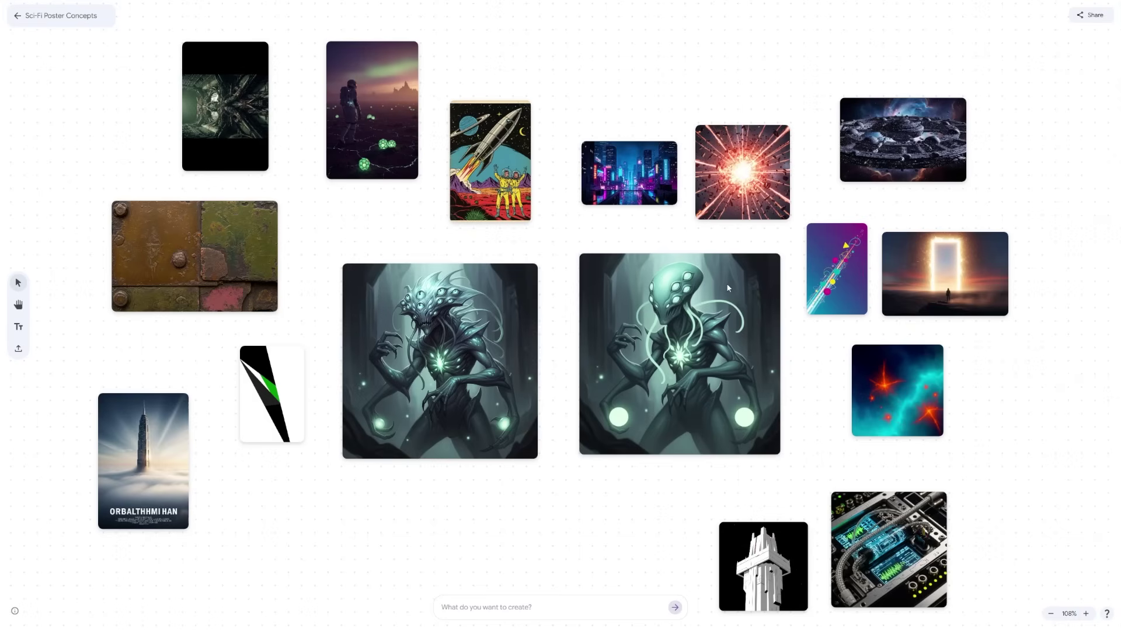
left_click(517, 357)
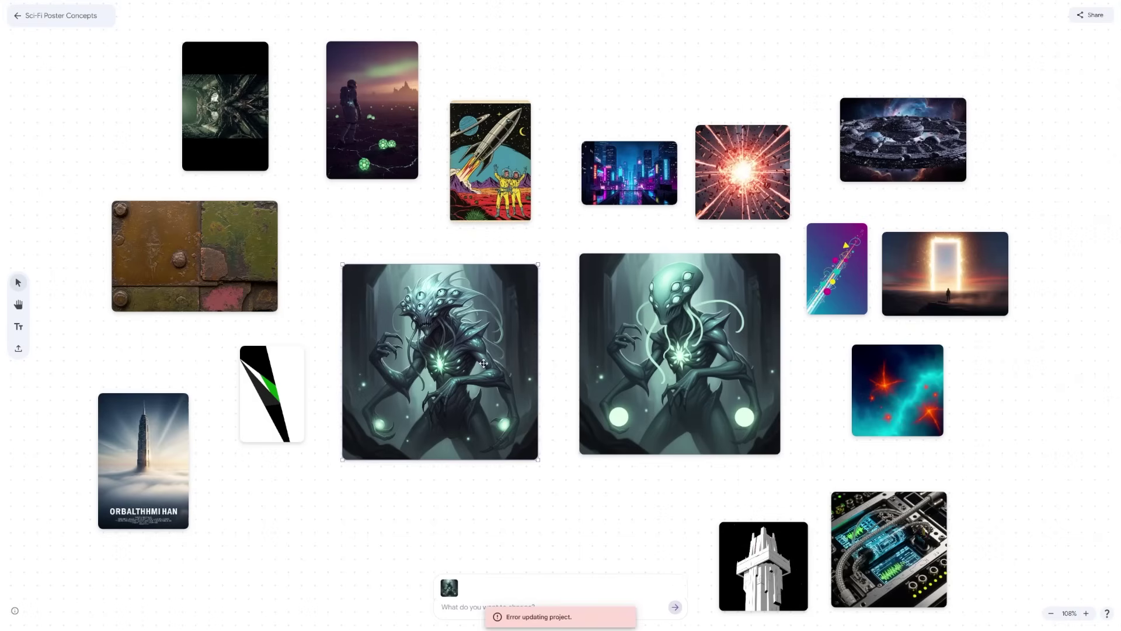
left_click(657, 385)
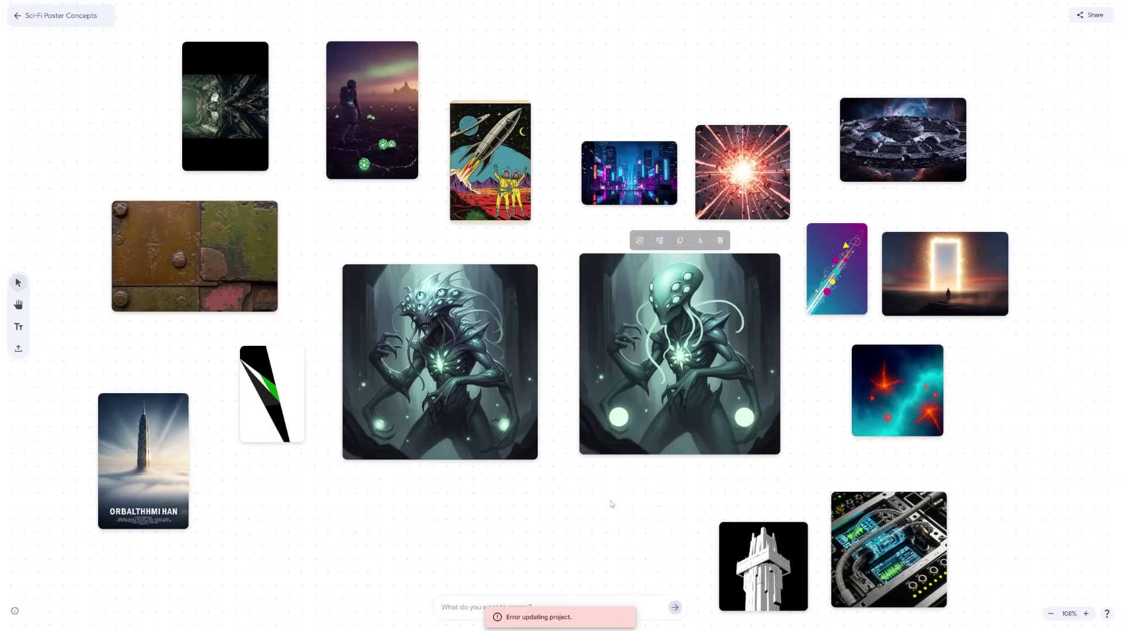
left_click(613, 501)
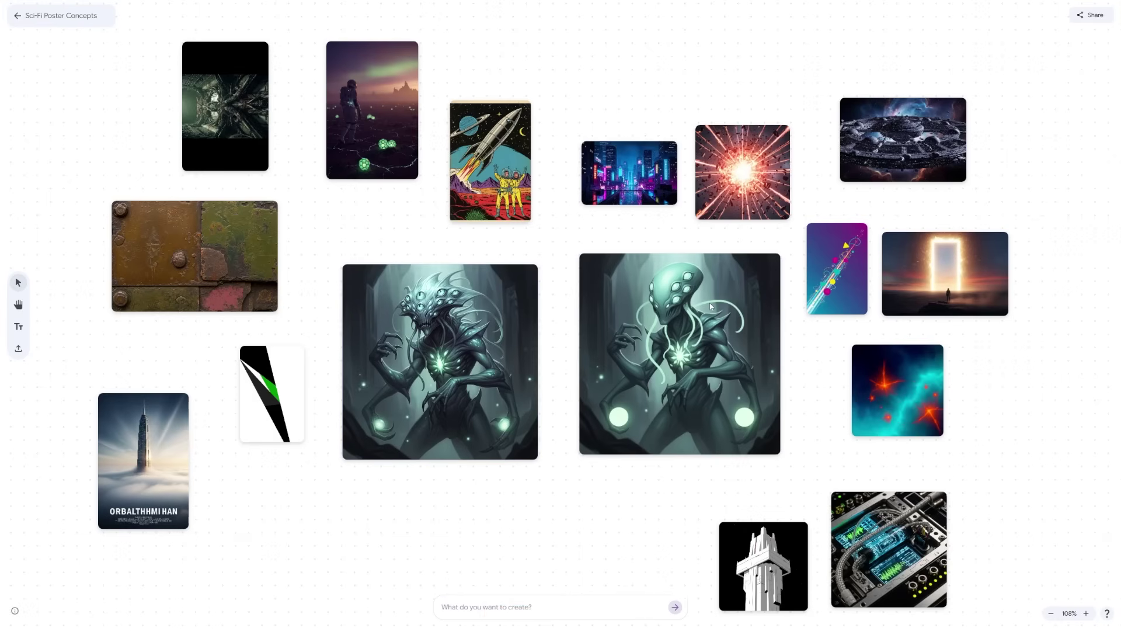
left_click(450, 352)
left_click(815, 343)
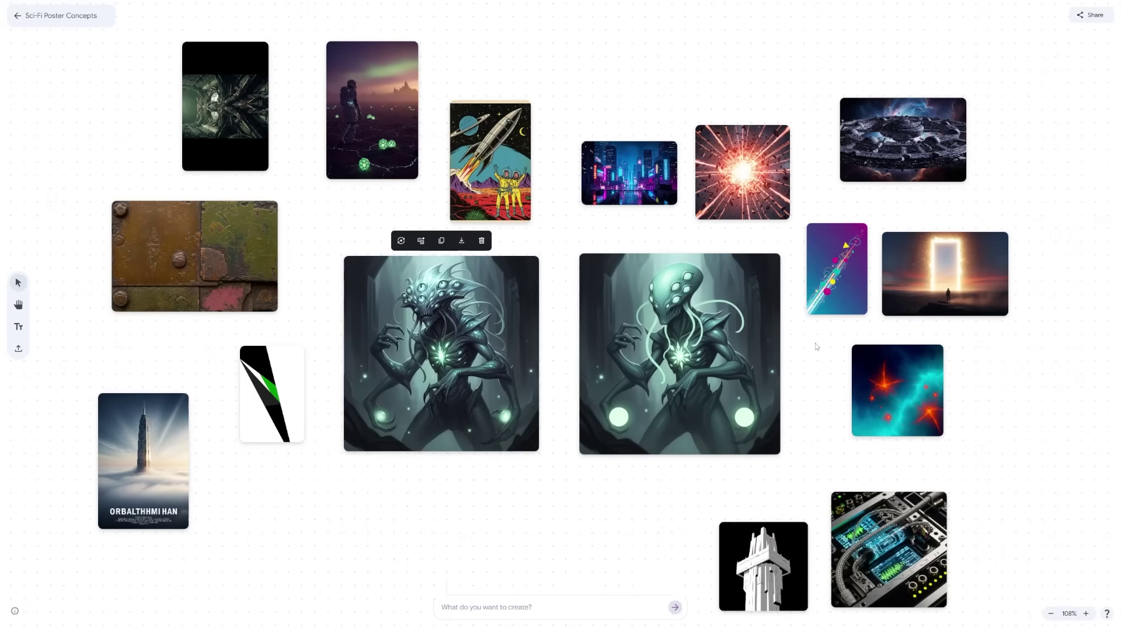
- Resize the glowing portal and colourful rocket images, then select the explosion image
left_click(966, 292)
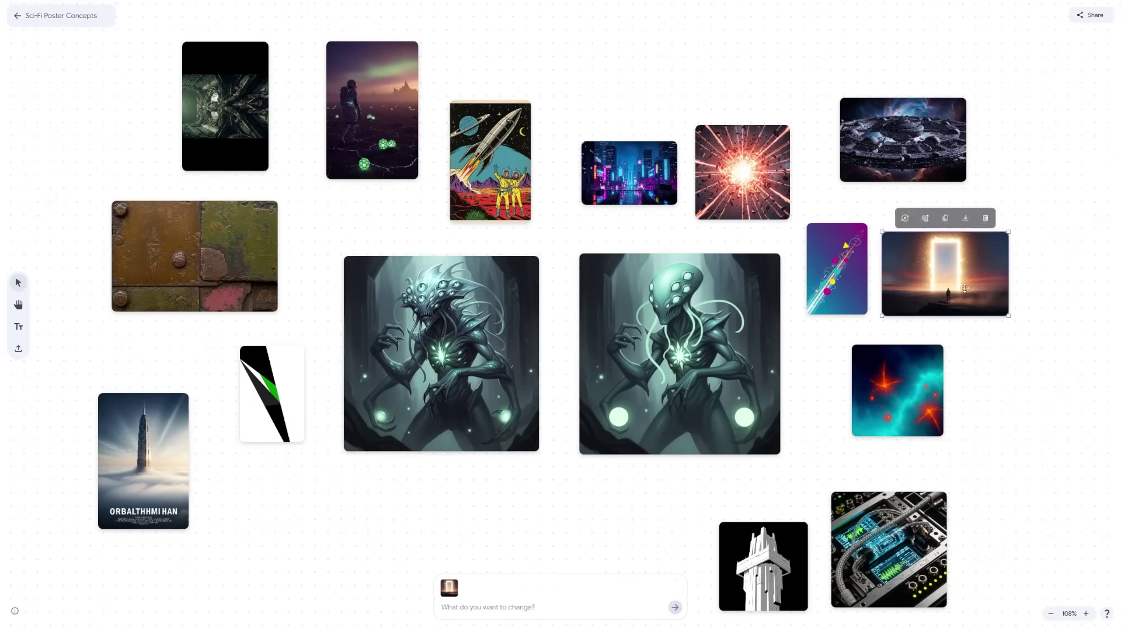
left_click_drag(884, 316, 836, 257)
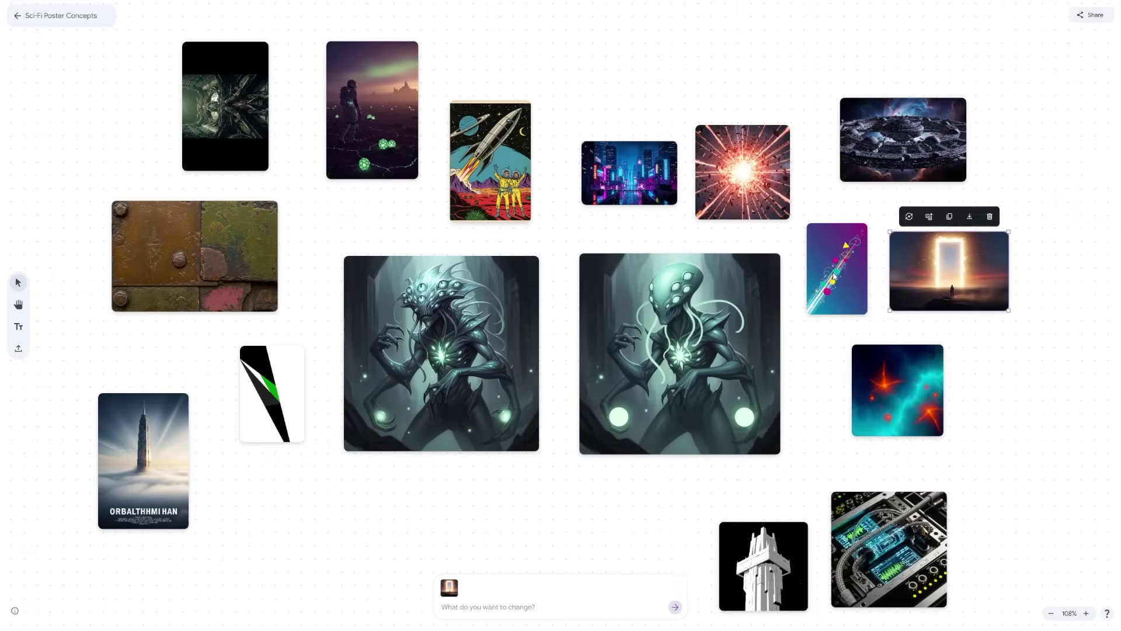
left_click(837, 260)
left_click_drag(806, 315, 681, 203)
left_click(698, 217)
- Enlarge the neon city and circuitry images, then deselect
left_click(584, 203)
left_click_drag(584, 203, 546, 218)
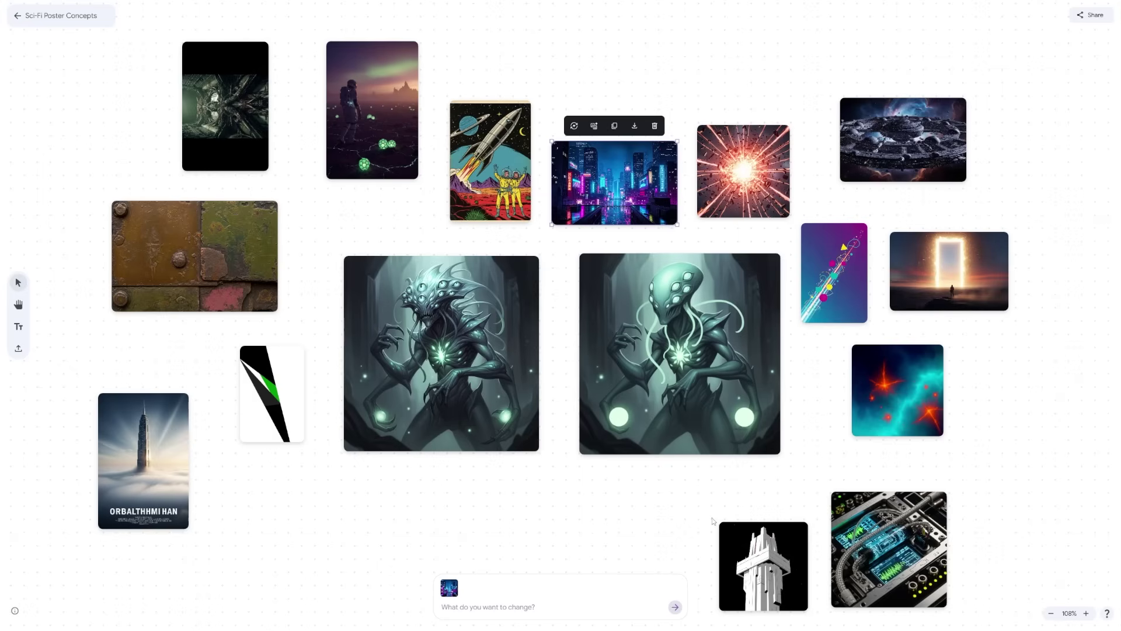
left_click(861, 540)
left_click_drag(833, 493, 175, 213)
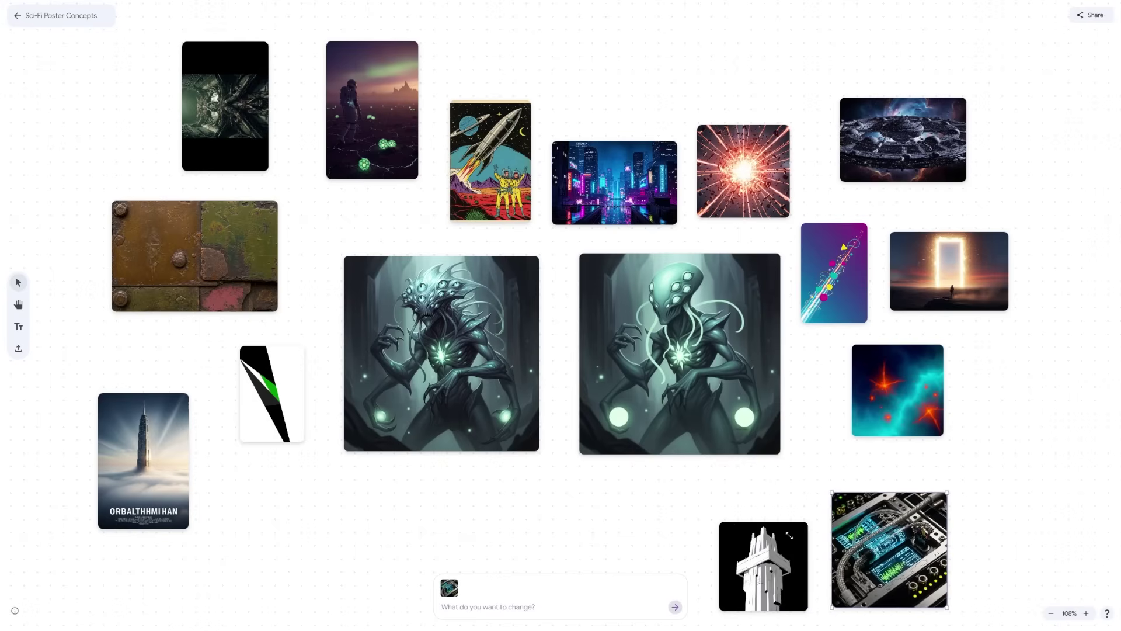
left_click(745, 498)
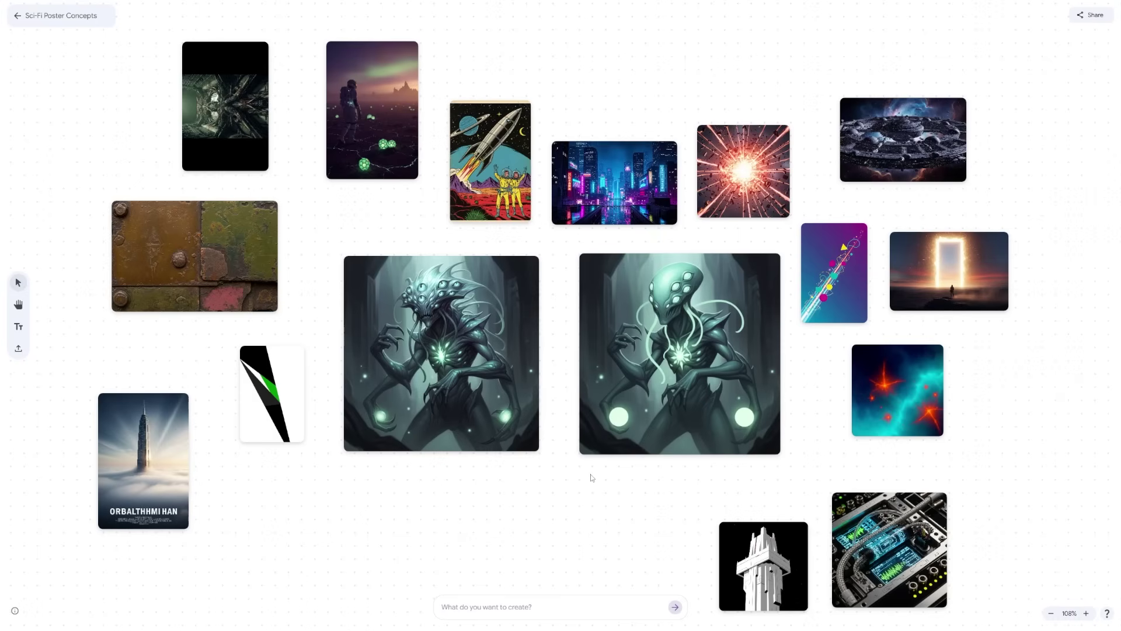
scroll(594, 476, "down", 2)
scroll(594, 476, "up", 3)
scroll(594, 476, "down", 4)
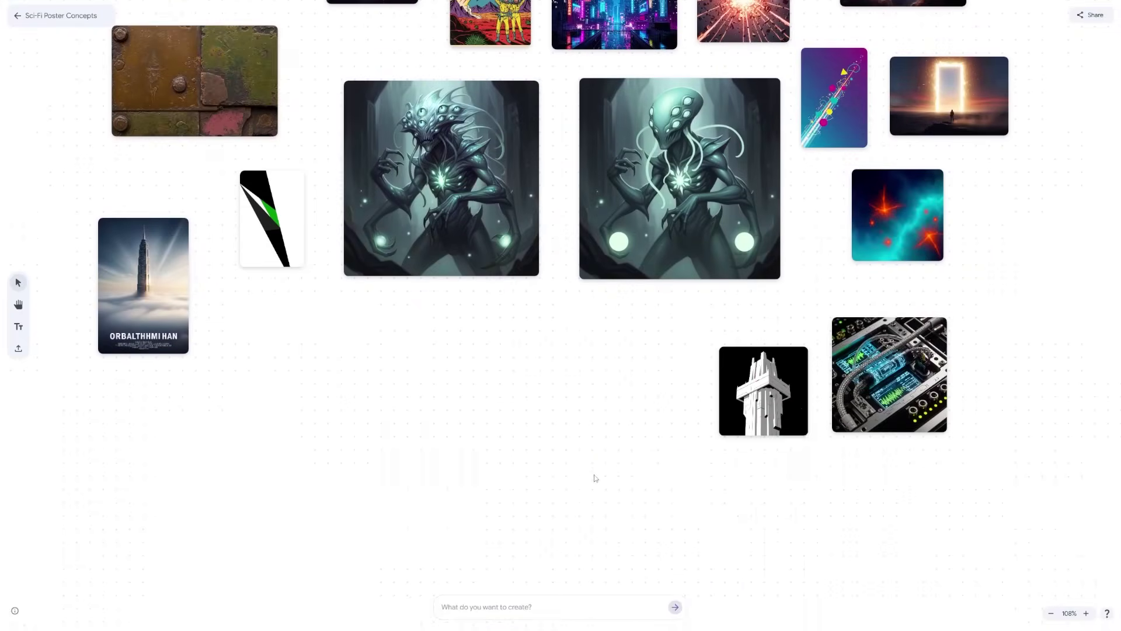
scroll(596, 478, "up", 3)
scroll(594, 476, "up", 1)
scroll(594, 479, "down", 3)
scroll(626, 489, "up", 1)
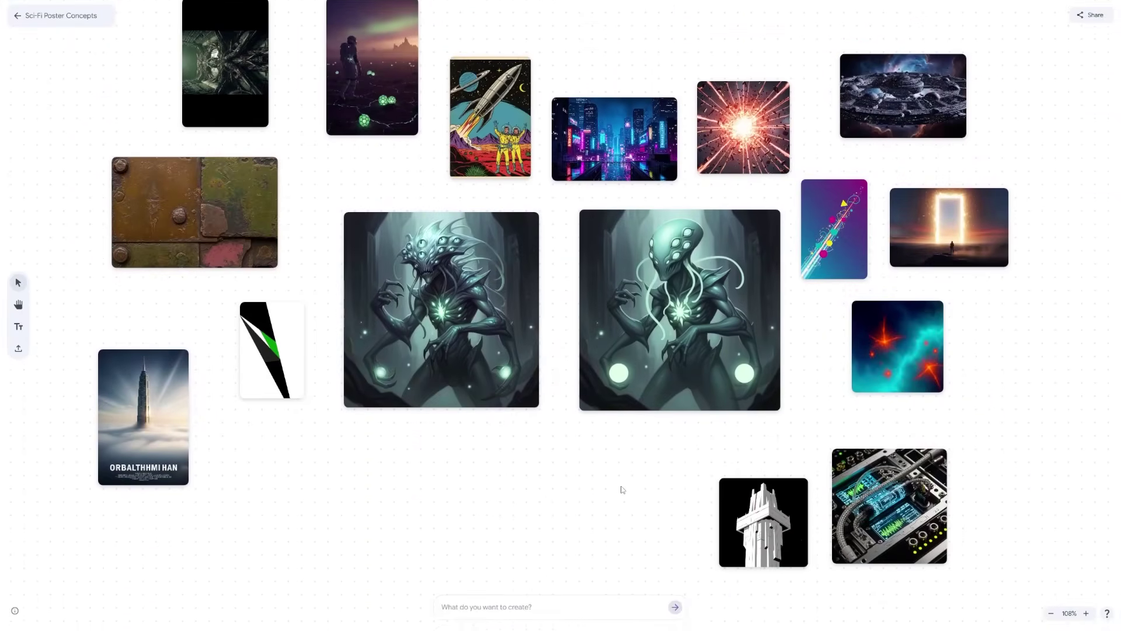
scroll(614, 490, "up", 1)
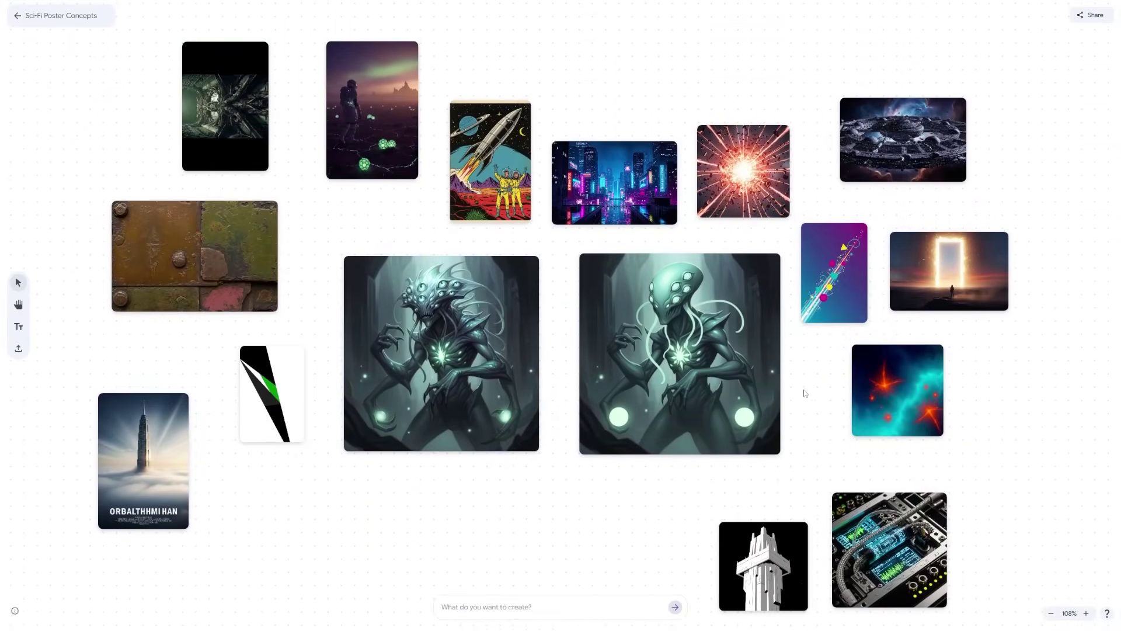
scroll(806, 391, "down", 3)
scroll(807, 389, "up", 1)
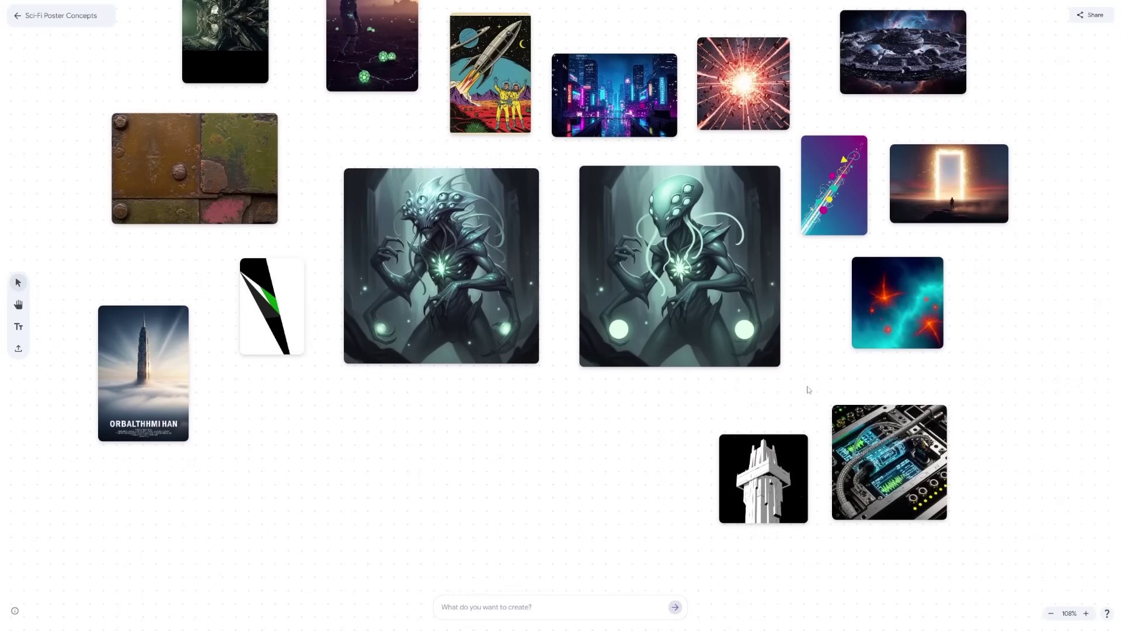
left_click(766, 459)
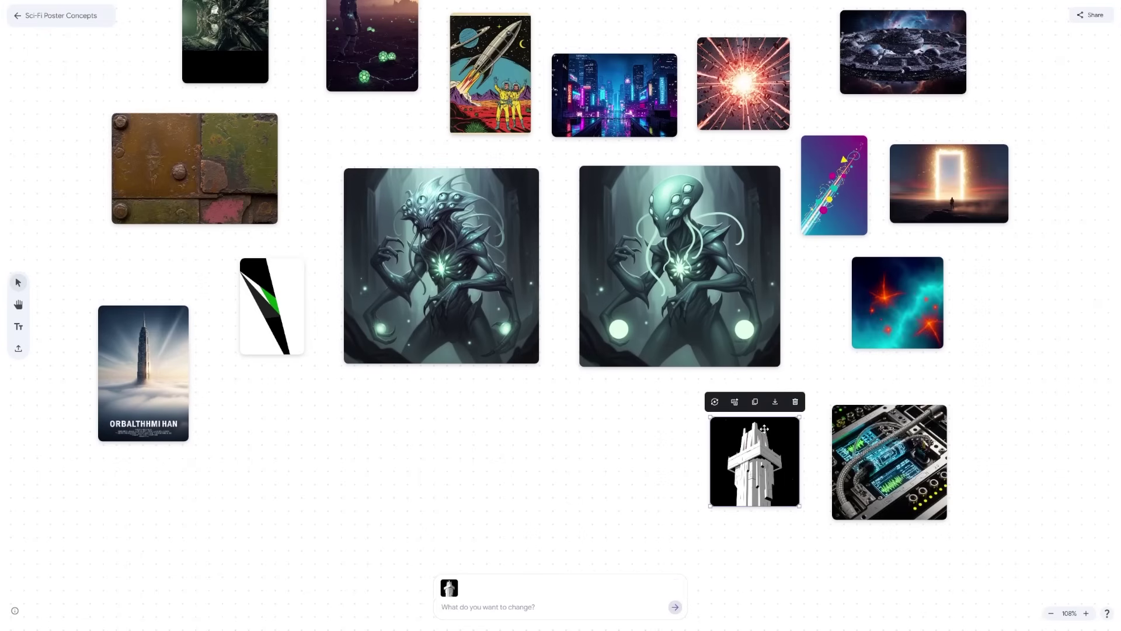
left_click(637, 415)
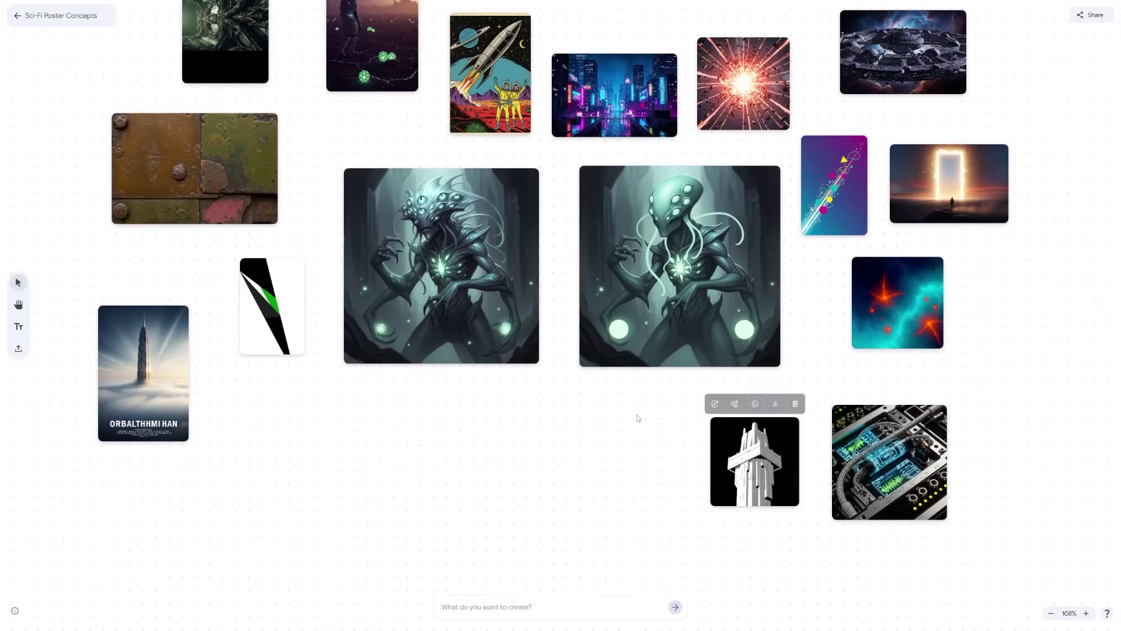
scroll(636, 415, "up", 5)
scroll(637, 415, "down", 3)
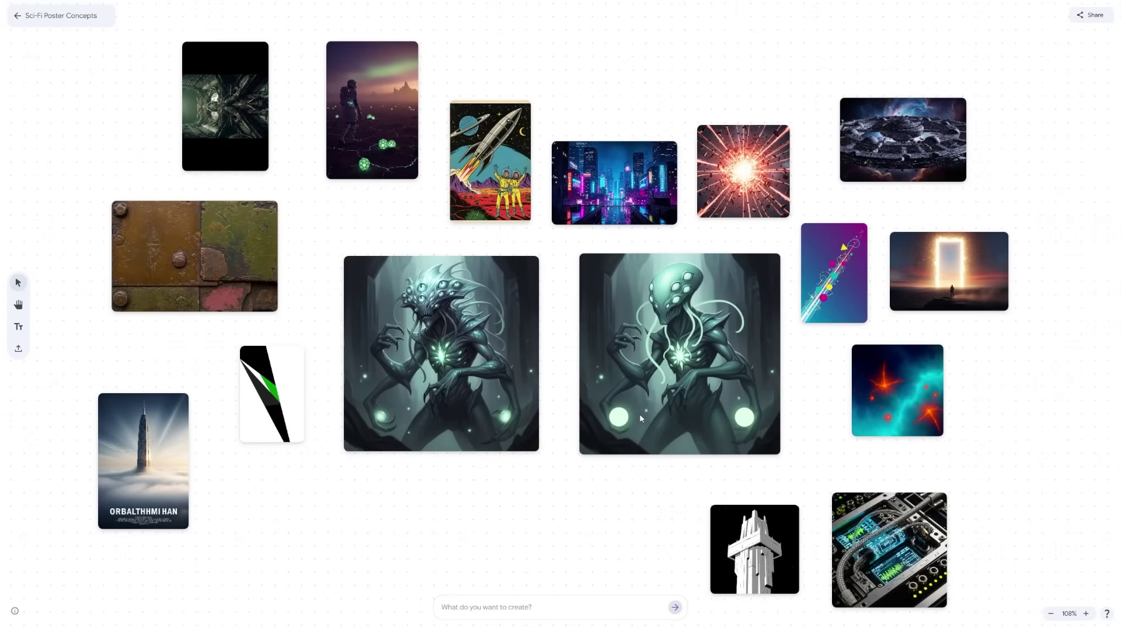